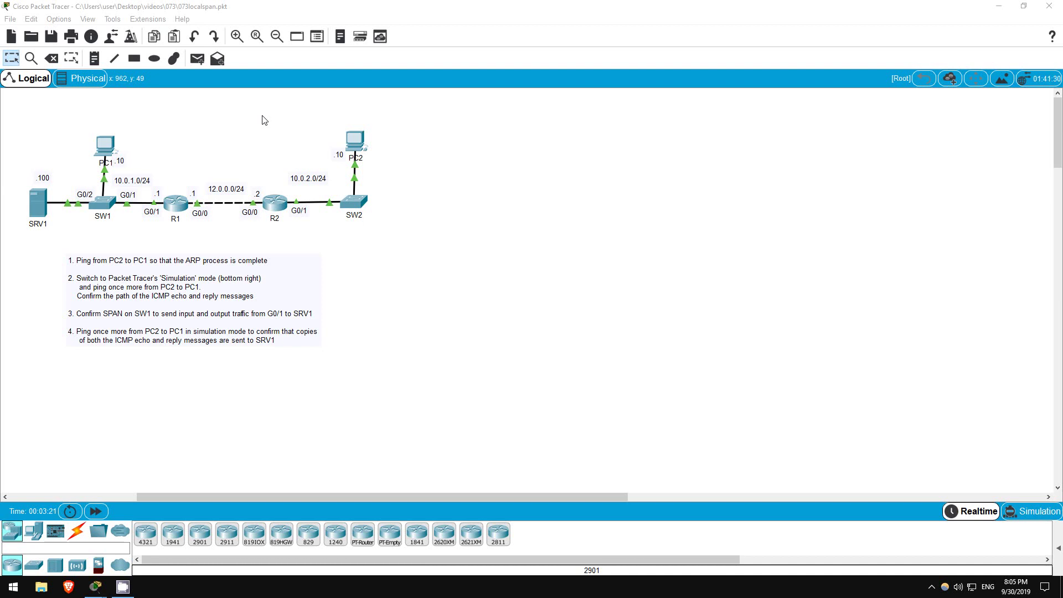
Ping 10.0.1.10 from PC2's command prompt: one timeout, then three replies.
{"action": "left_click_drag", "start_coordinate": [999, 478], "coordinate": [1057, 547]}
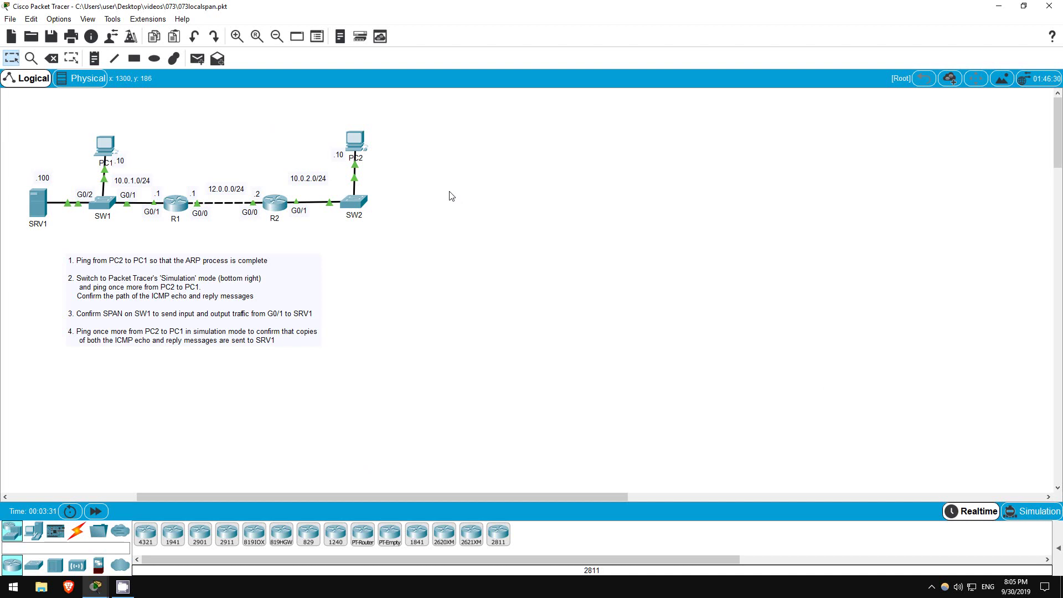
{"action": "left_click", "coordinate": [361, 138]}
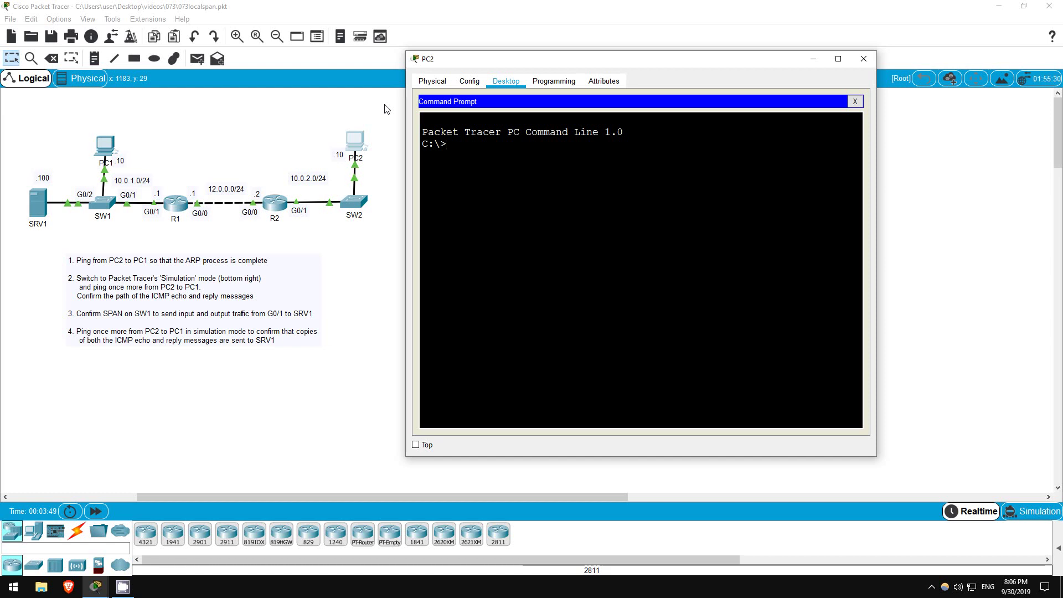
{"action": "type", "text": "ping 10.0.1.10"}
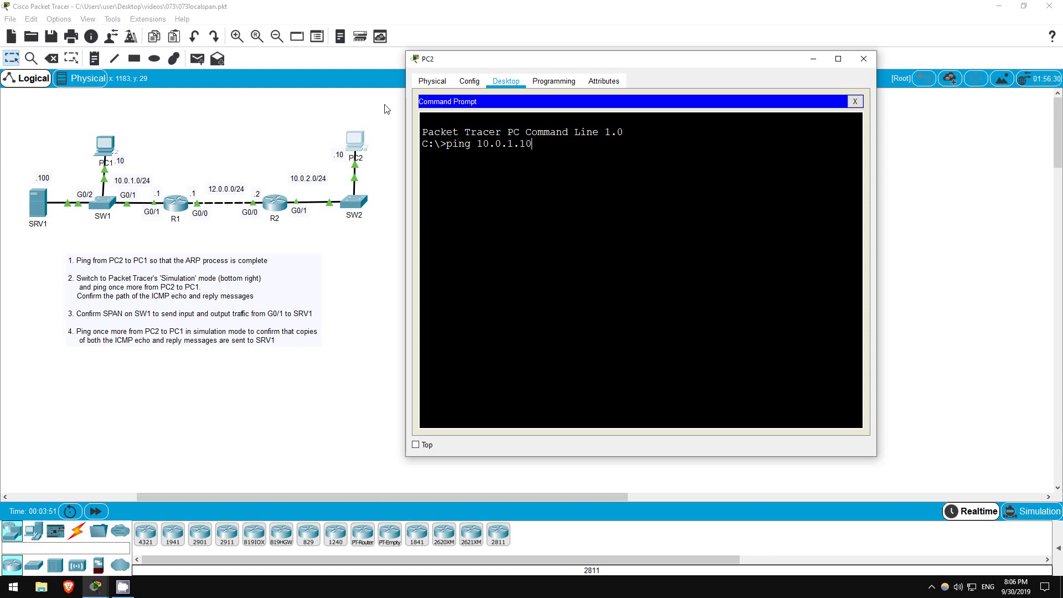
{"action": "key", "text": "Return"}
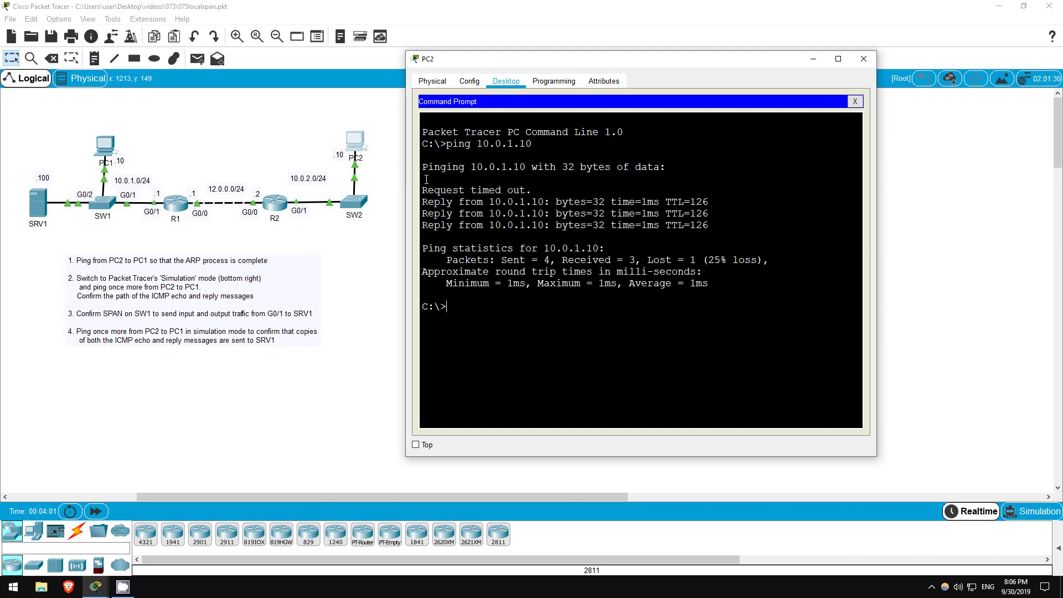
{"action": "left_click_drag", "start_coordinate": [420, 201], "coordinate": [738, 226]}
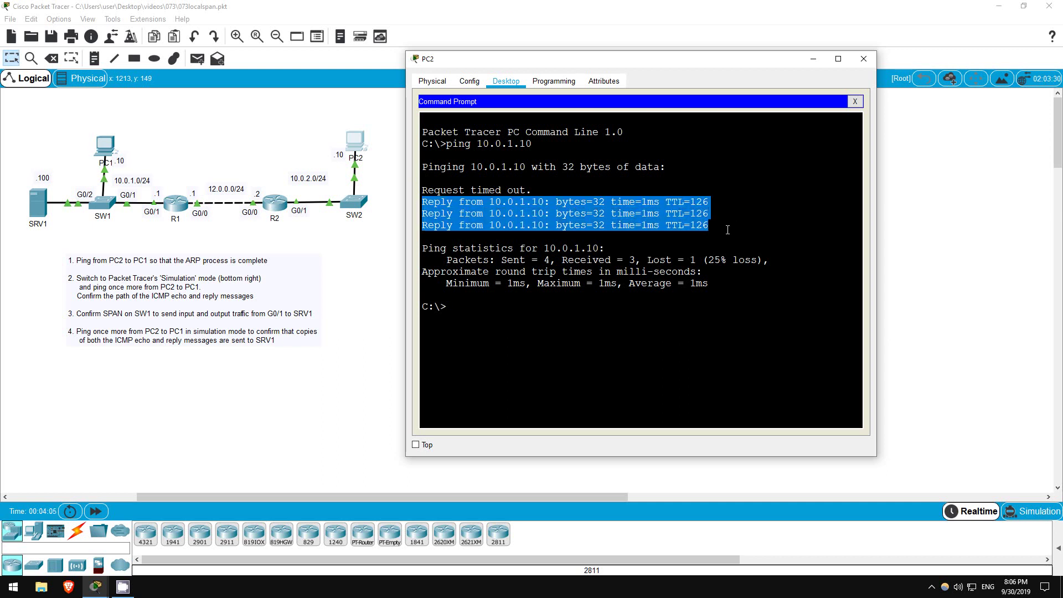
{"action": "left_click", "coordinate": [727, 230]}
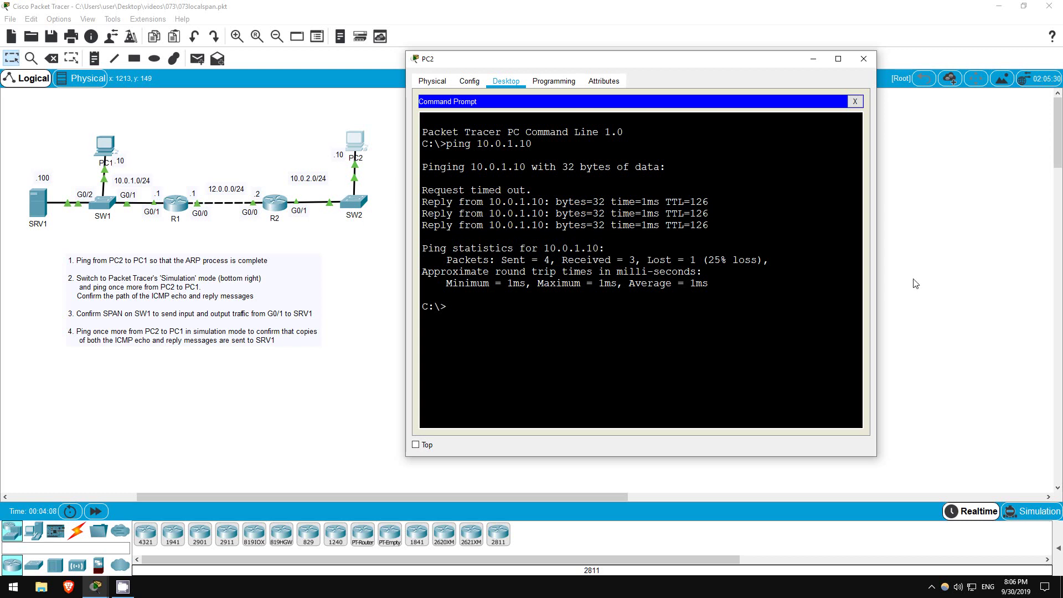
Switch to Simulation mode and rerun ping 10.0.1.10 from PC2 to queue an ICMP event.
{"action": "left_click", "coordinate": [948, 295]}
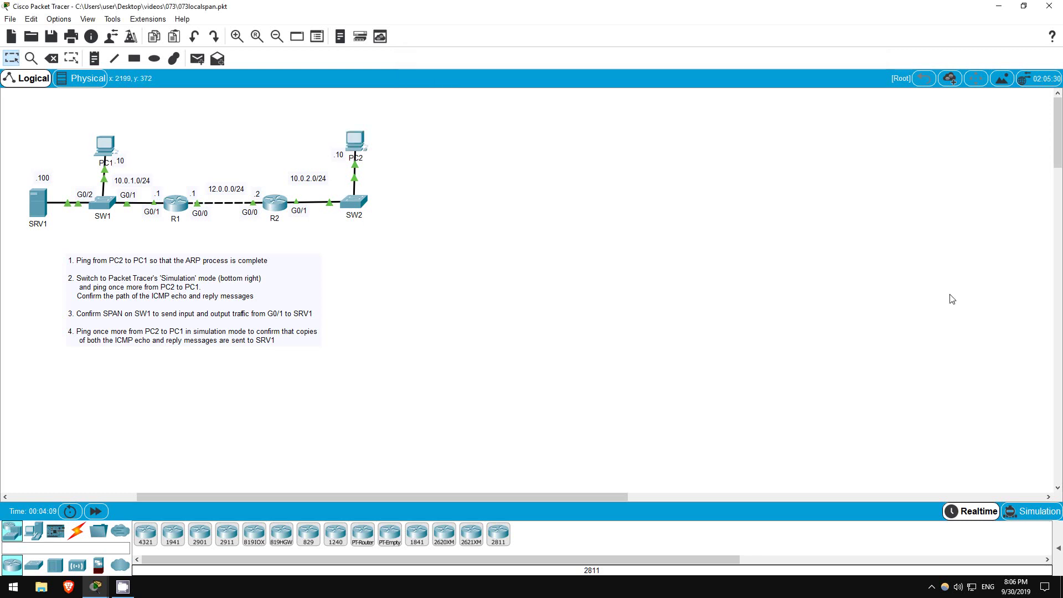
{"action": "left_click", "coordinate": [1017, 517]}
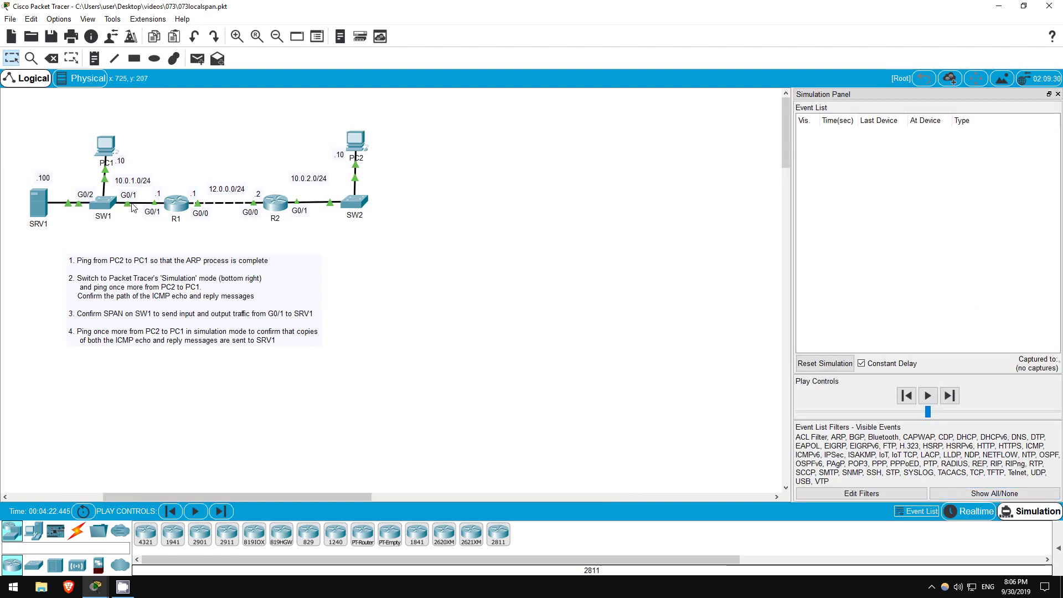
{"action": "left_click", "coordinate": [355, 143]}
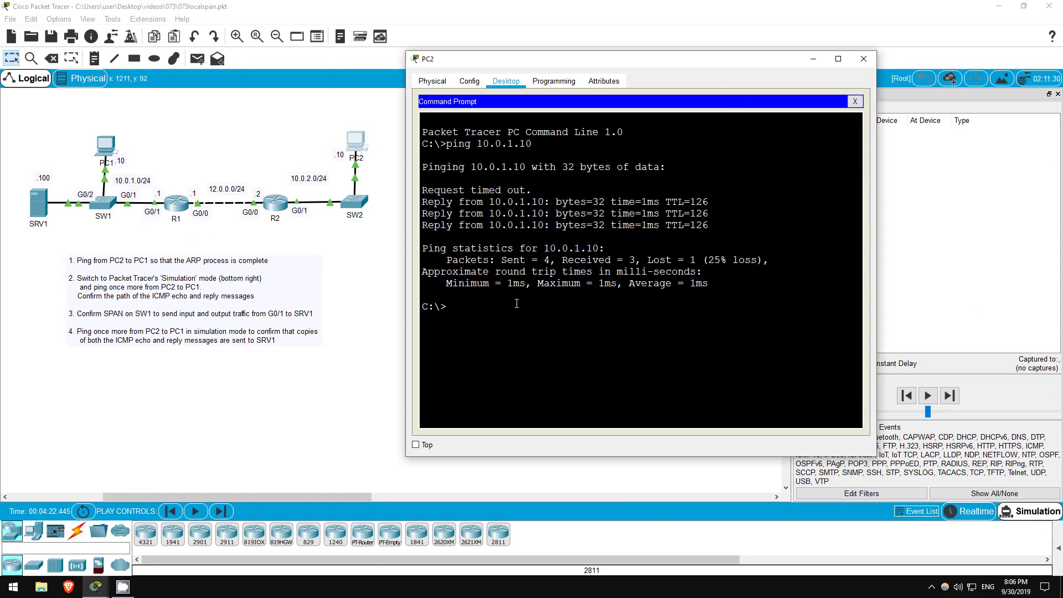
{"action": "key", "text": "Up"}
{"action": "key", "text": "Return"}
{"action": "left_click", "coordinate": [398, 356]}
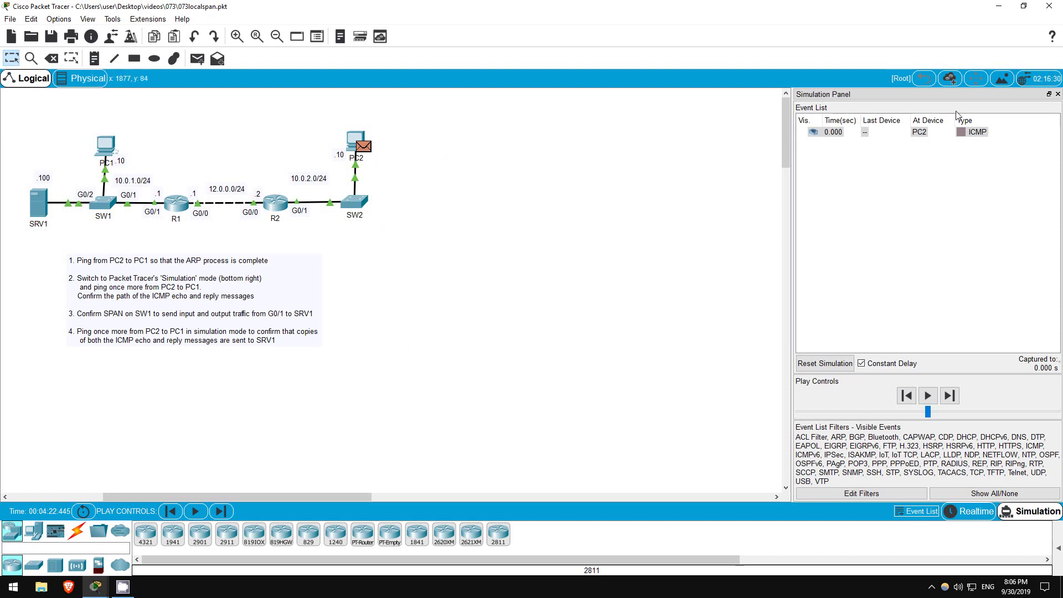
Step the first ICMP echo PC2–SW2–R2–R1–SW1–PC1 and its reply back to PC2.
{"action": "left_click", "coordinate": [985, 131]}
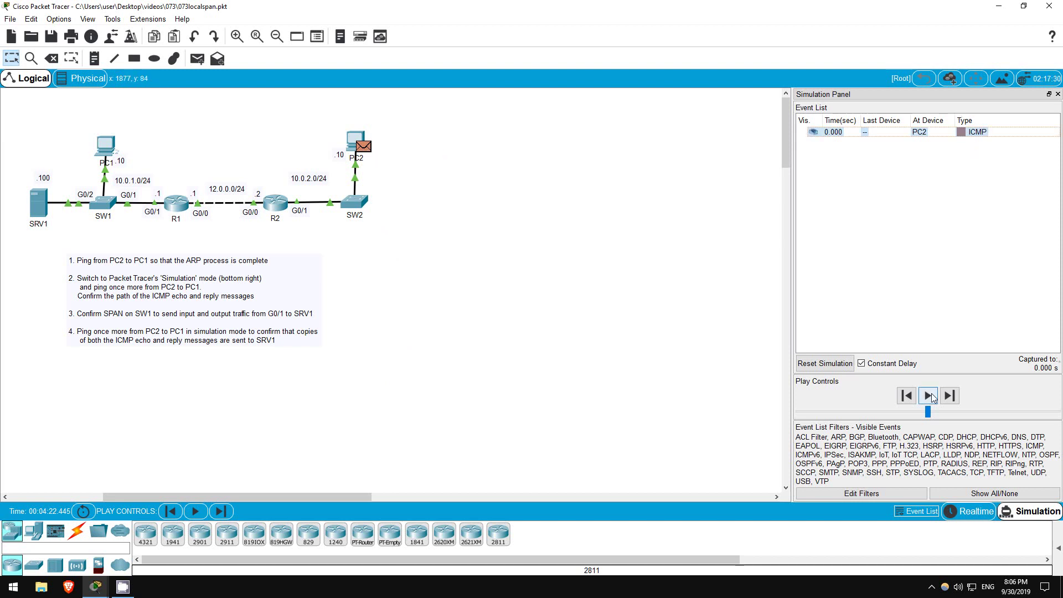
{"action": "left_click", "coordinate": [950, 396]}
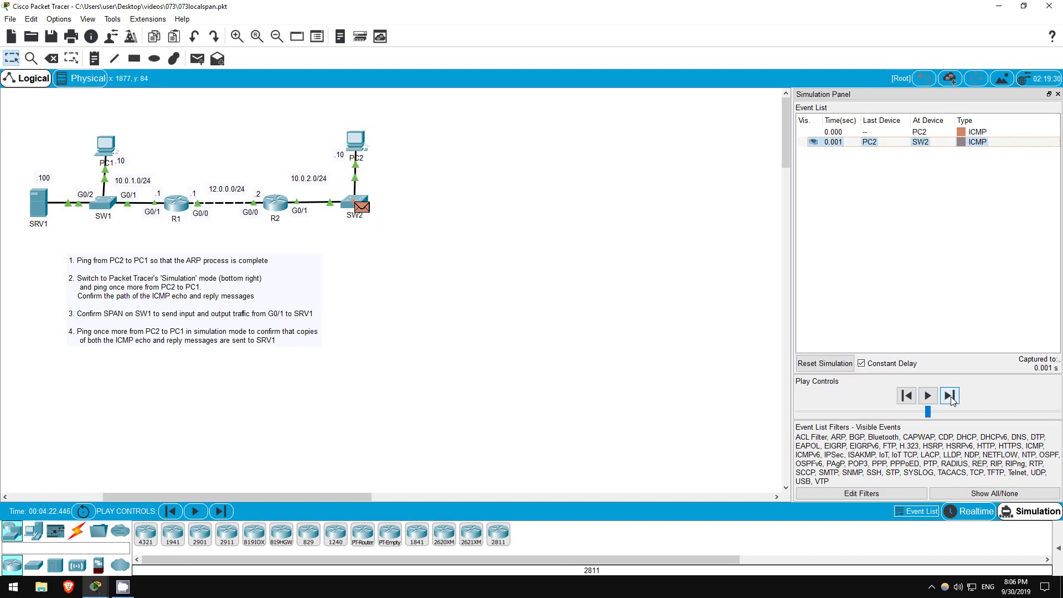
{"action": "left_click", "coordinate": [950, 396]}
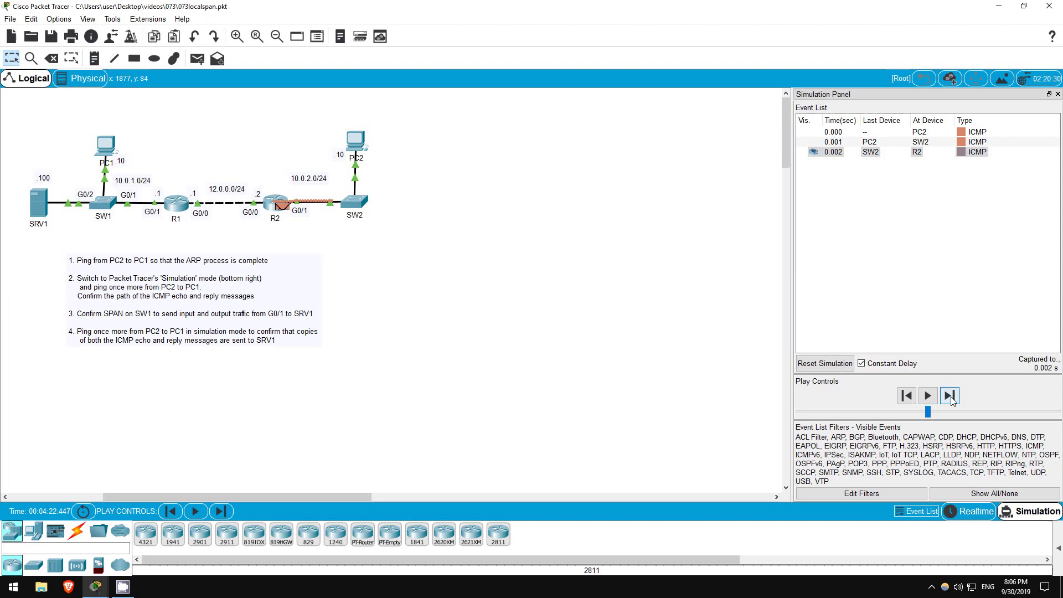
{"action": "left_click", "coordinate": [949, 396]}
{"action": "left_click", "coordinate": [950, 396]}
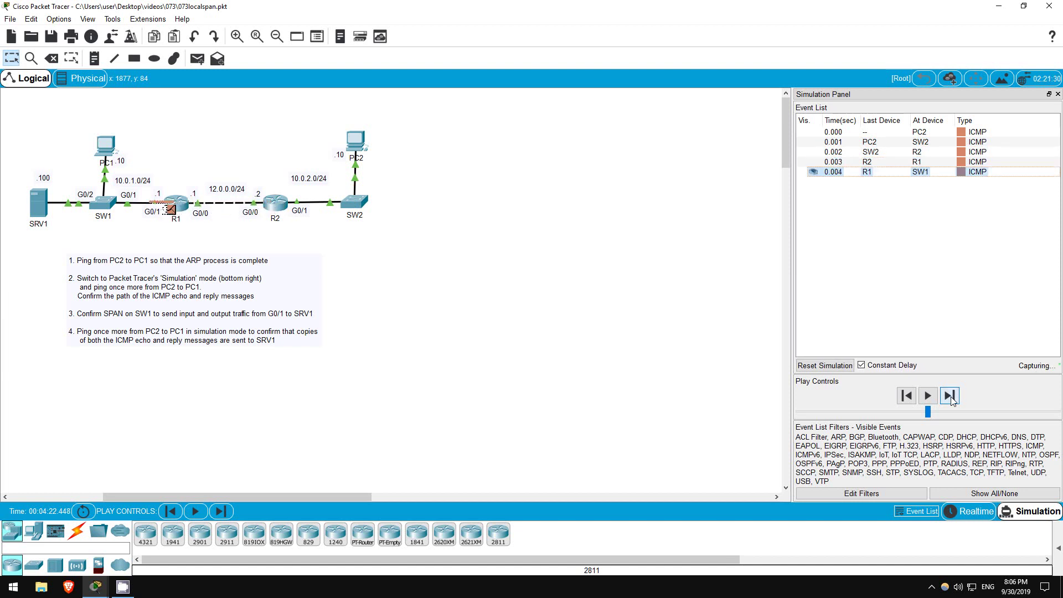
{"action": "left_click", "coordinate": [949, 395]}
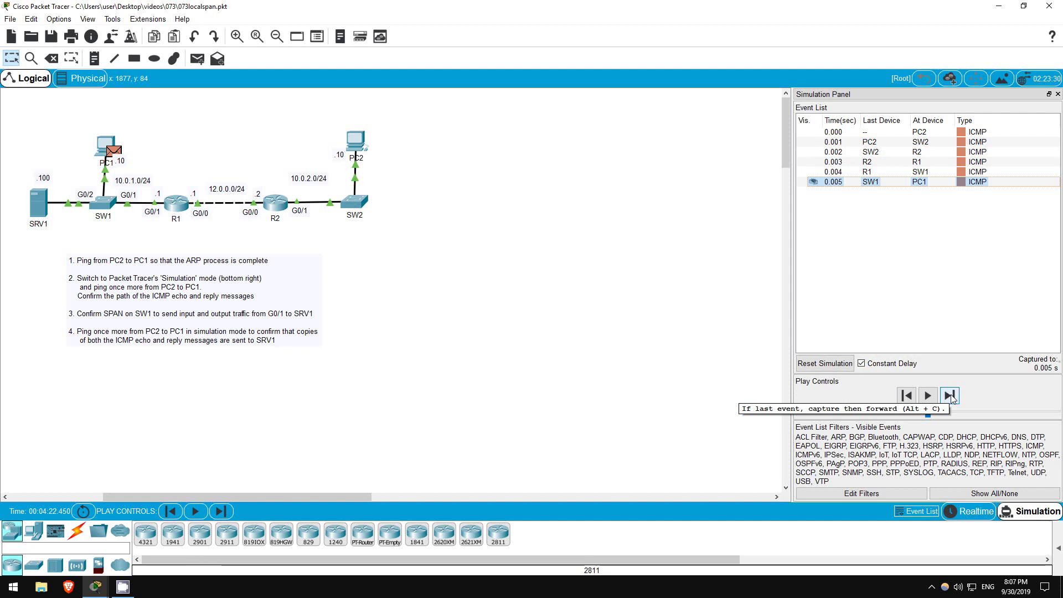
{"action": "left_click", "coordinate": [949, 396]}
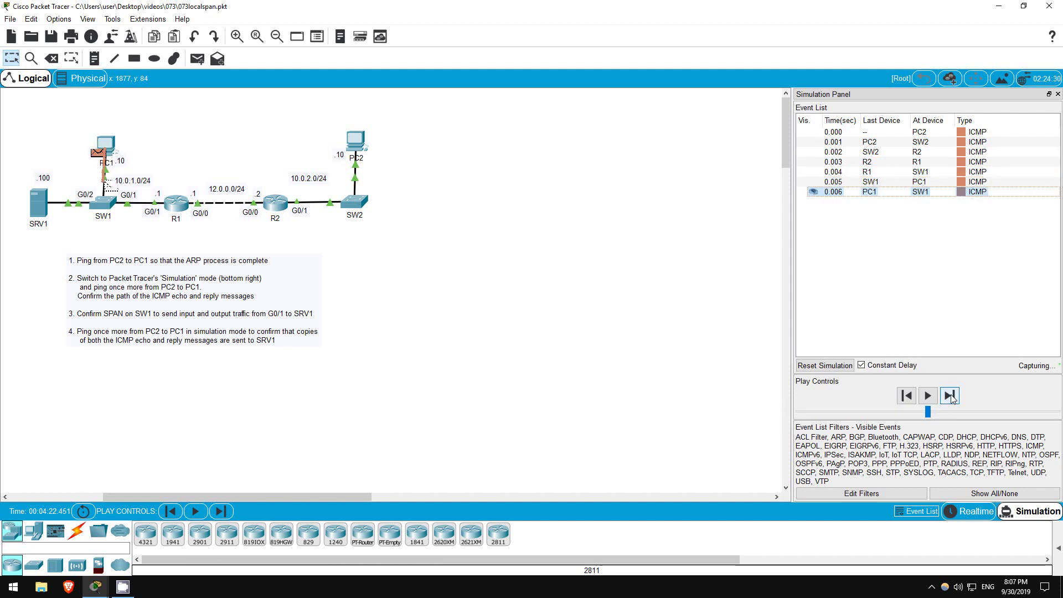
{"action": "left_click", "coordinate": [950, 396]}
{"action": "left_click", "coordinate": [950, 395]}
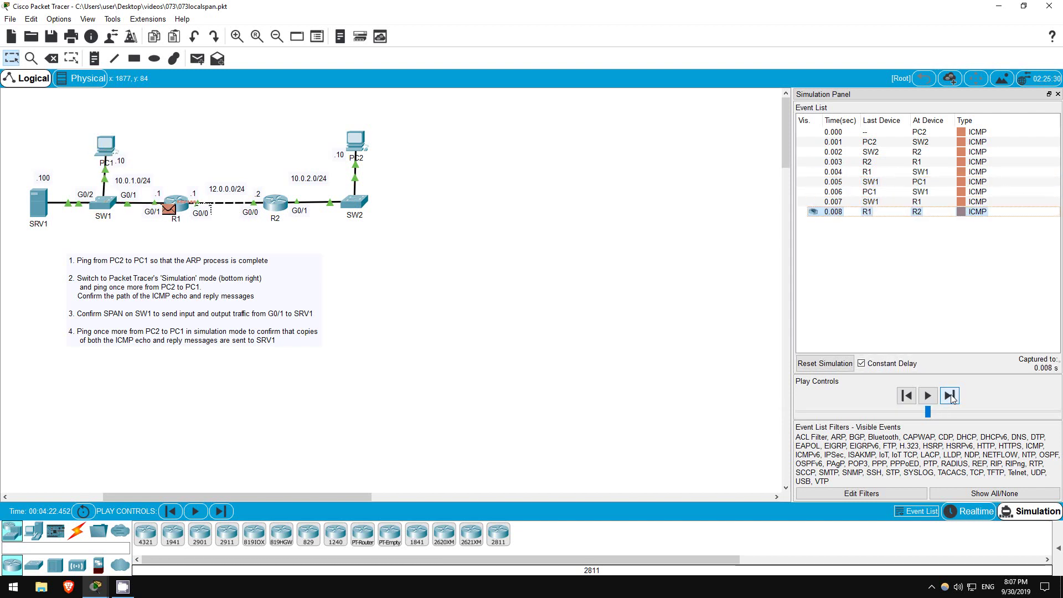
{"action": "left_click", "coordinate": [949, 396]}
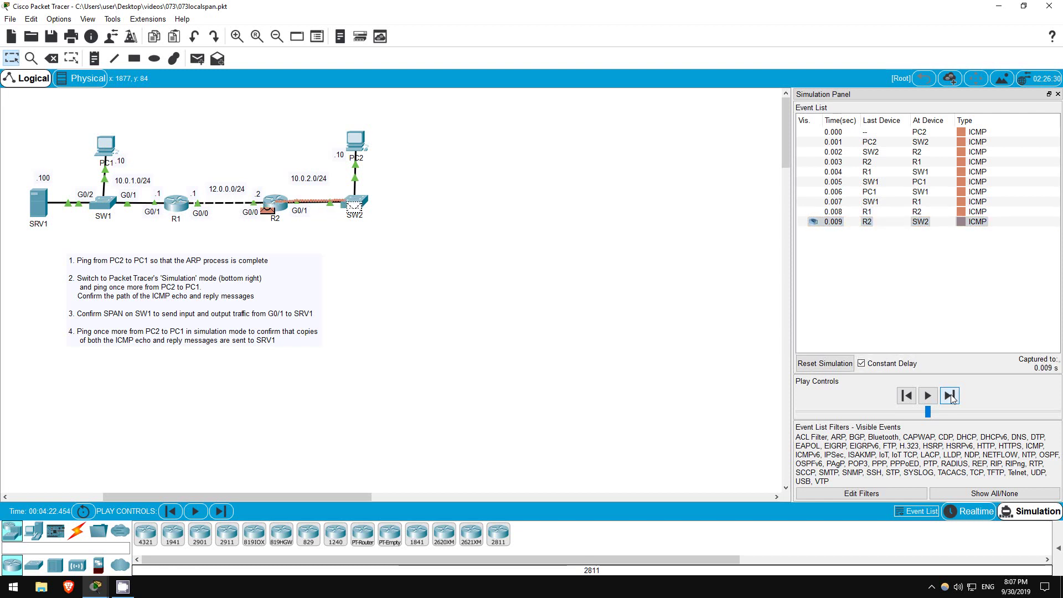
{"action": "left_click", "coordinate": [949, 396]}
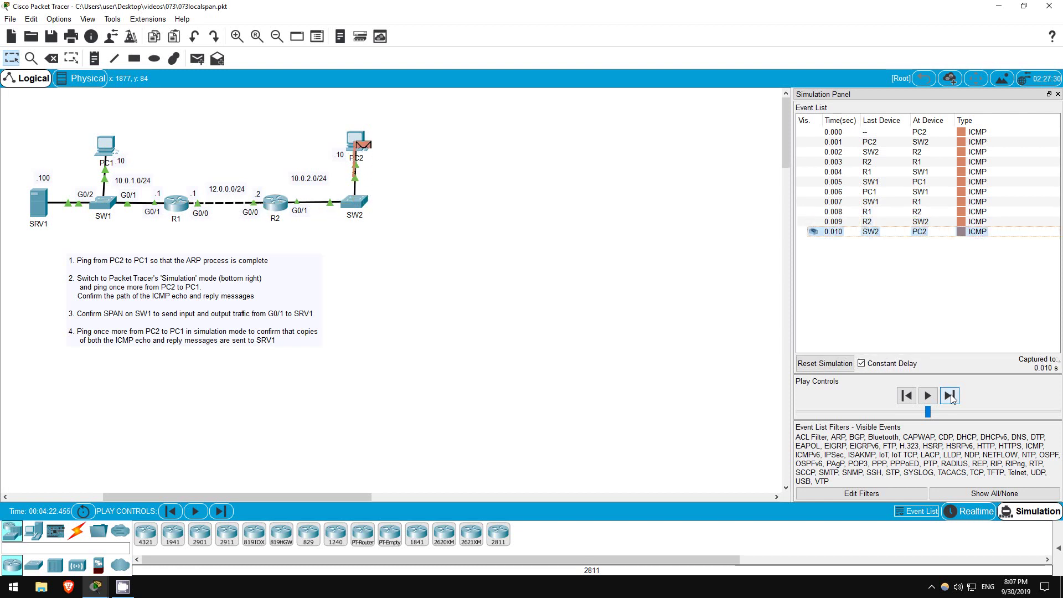
Step through the remaining ping round trips to 2.455 s, with no copies sent to SRV1.
{"action": "left_click", "coordinate": [950, 395]}
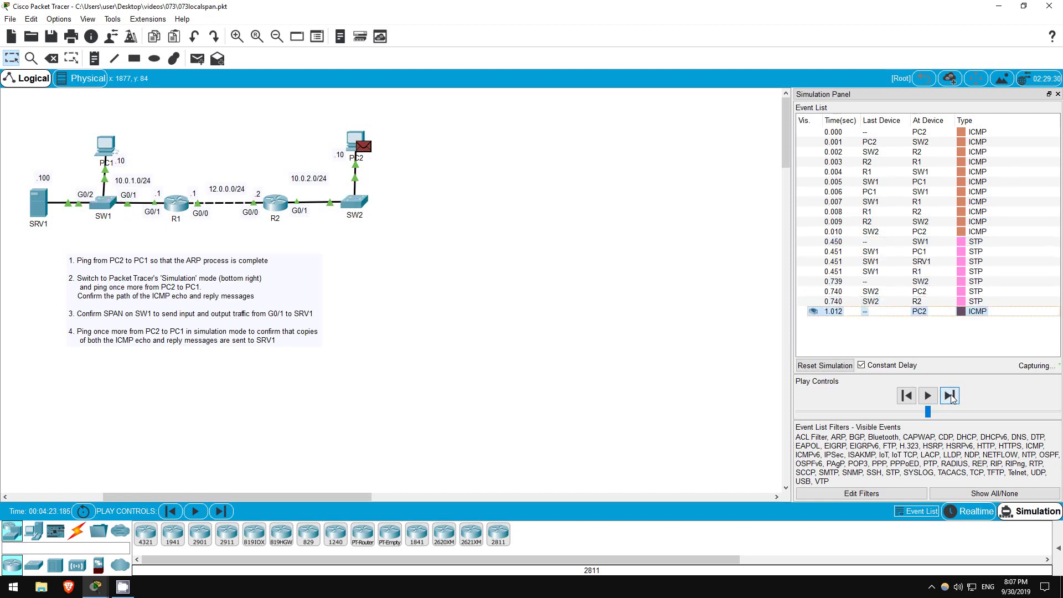
{"action": "left_click", "coordinate": [950, 396]}
{"action": "left_click", "coordinate": [950, 395]}
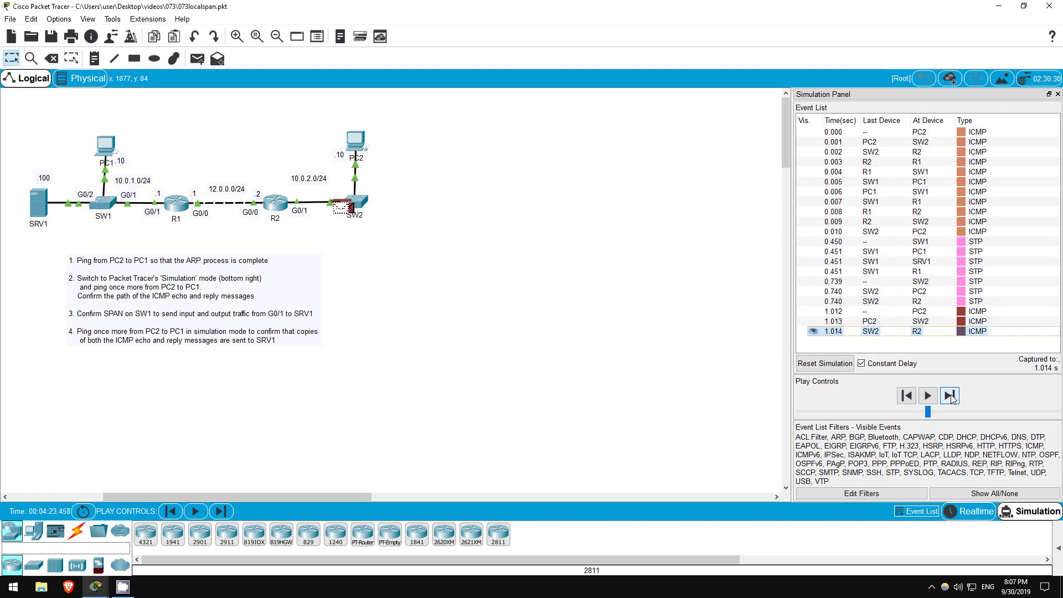
{"action": "left_click", "coordinate": [950, 396]}
{"action": "left_click", "coordinate": [949, 396]}
{"action": "left_click", "coordinate": [950, 396]}
{"action": "left_click", "coordinate": [949, 396]}
{"action": "left_click", "coordinate": [950, 396]}
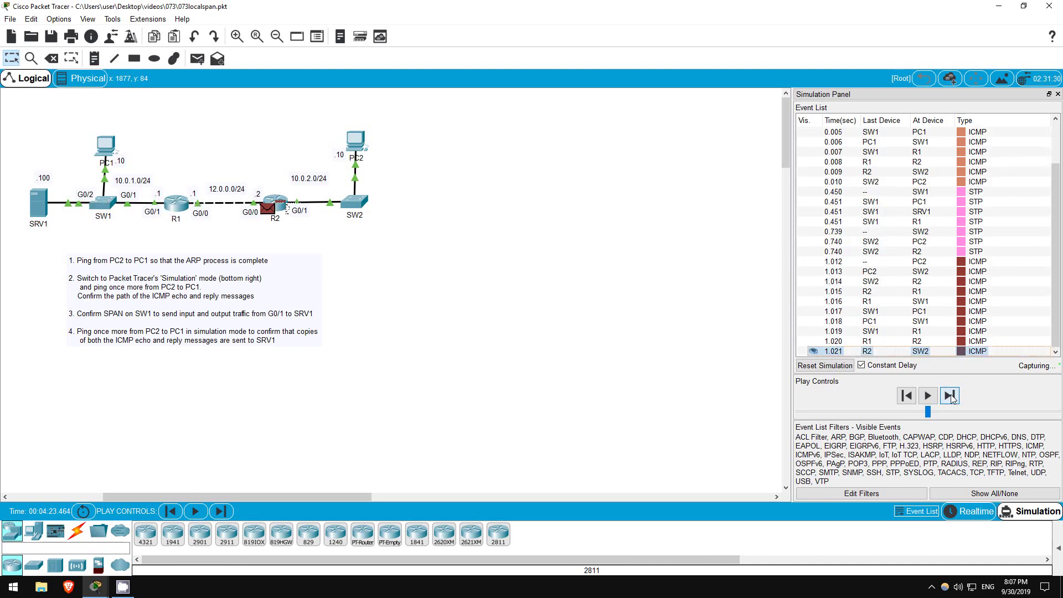
{"action": "left_click", "coordinate": [950, 396]}
{"action": "left_click", "coordinate": [949, 396]}
{"action": "left_click", "coordinate": [949, 395]}
{"action": "left_click", "coordinate": [950, 396]}
{"action": "left_click", "coordinate": [950, 396]}
{"action": "left_click", "coordinate": [950, 396]}
{"action": "left_click", "coordinate": [949, 396]}
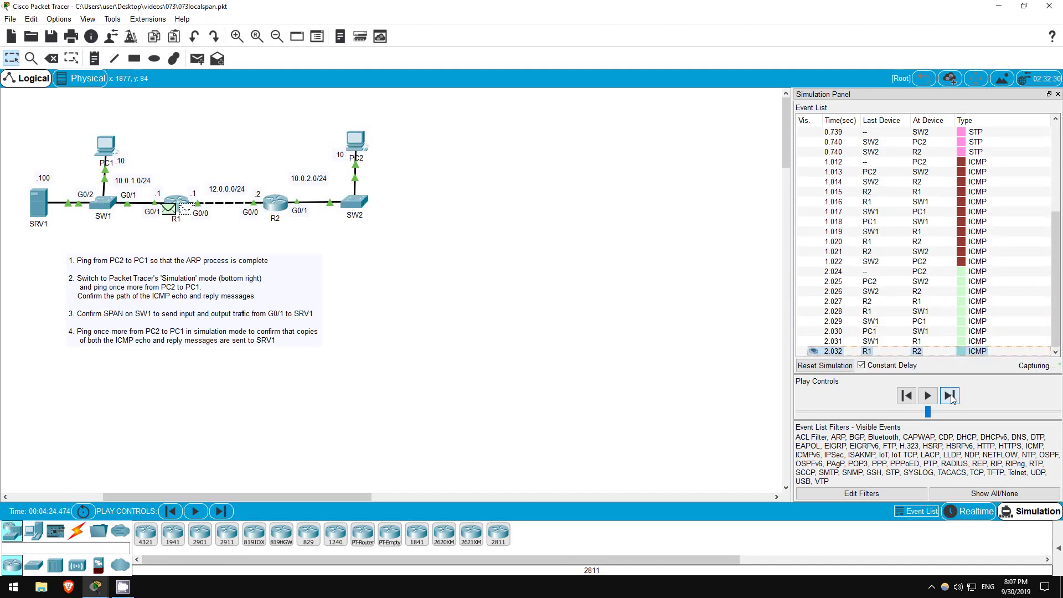
{"action": "left_click", "coordinate": [950, 395]}
{"action": "left_click", "coordinate": [950, 396]}
{"action": "left_click", "coordinate": [950, 396]}
{"action": "left_click", "coordinate": [950, 395]}
{"action": "left_click", "coordinate": [950, 395]}
{"action": "left_click", "coordinate": [949, 396]}
{"action": "left_click", "coordinate": [950, 396]}
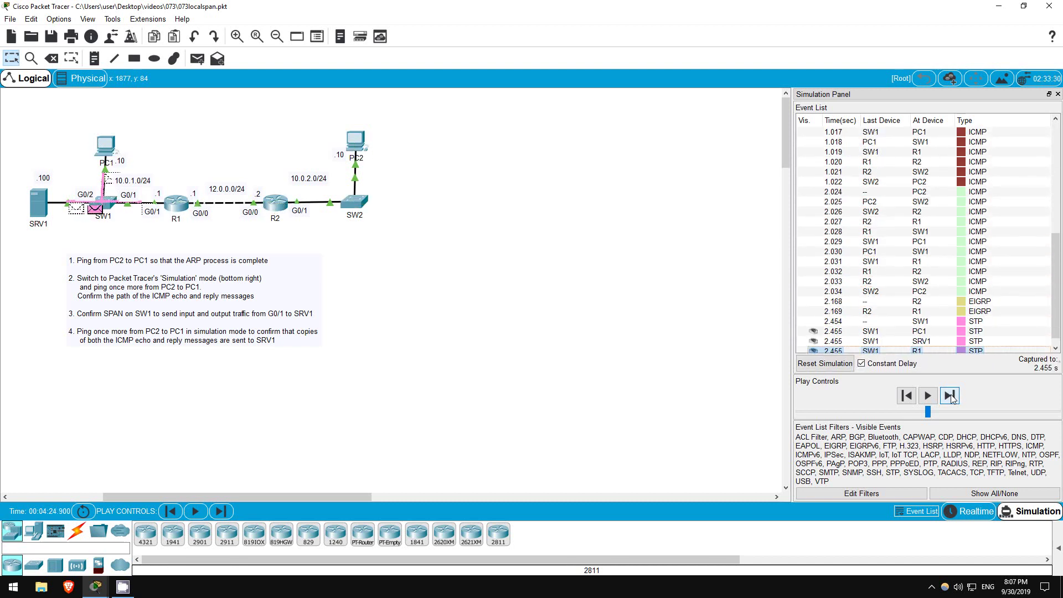
{"action": "left_click", "coordinate": [950, 395]}
{"action": "left_click", "coordinate": [950, 395]}
{"action": "left_click", "coordinate": [950, 396]}
{"action": "left_click", "coordinate": [949, 396]}
{"action": "left_click", "coordinate": [949, 395]}
{"action": "left_click", "coordinate": [949, 396]}
{"action": "left_click", "coordinate": [950, 396]}
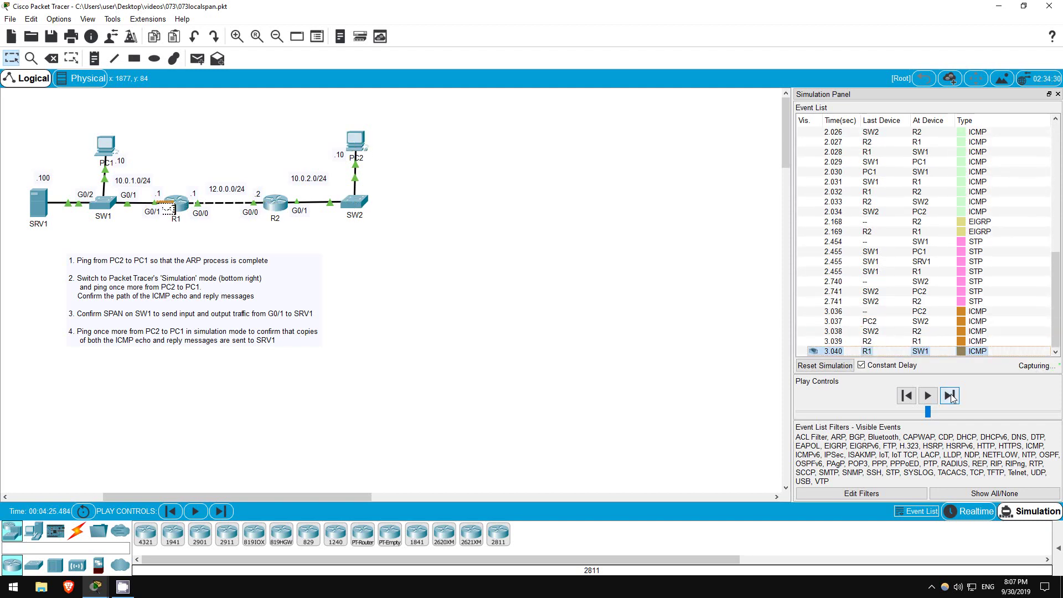
Return to Realtime mode and open SW1's CLI.
{"action": "left_click", "coordinate": [967, 511]}
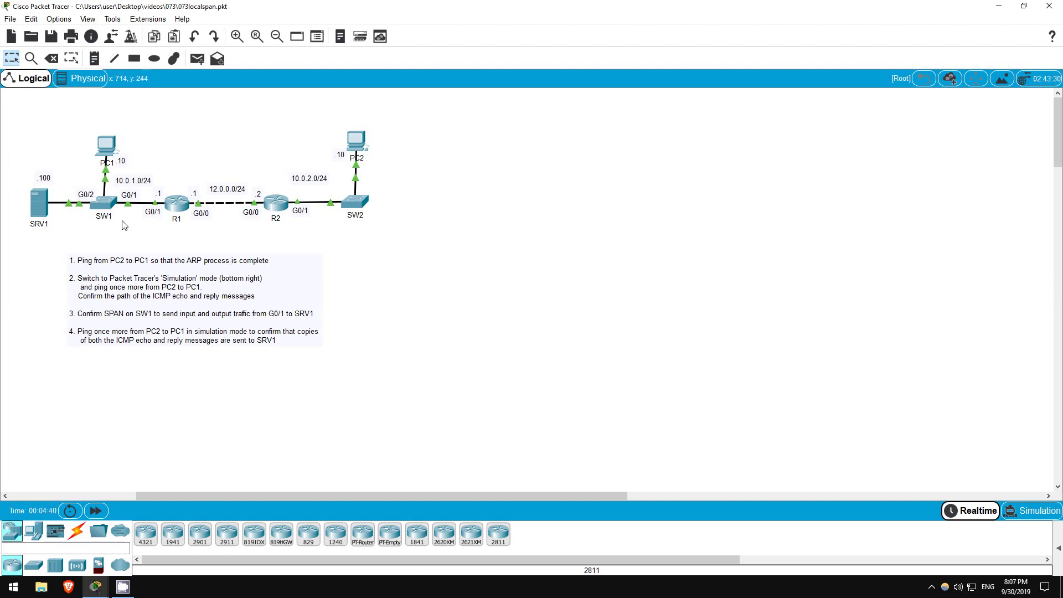
{"action": "left_click", "coordinate": [111, 206]}
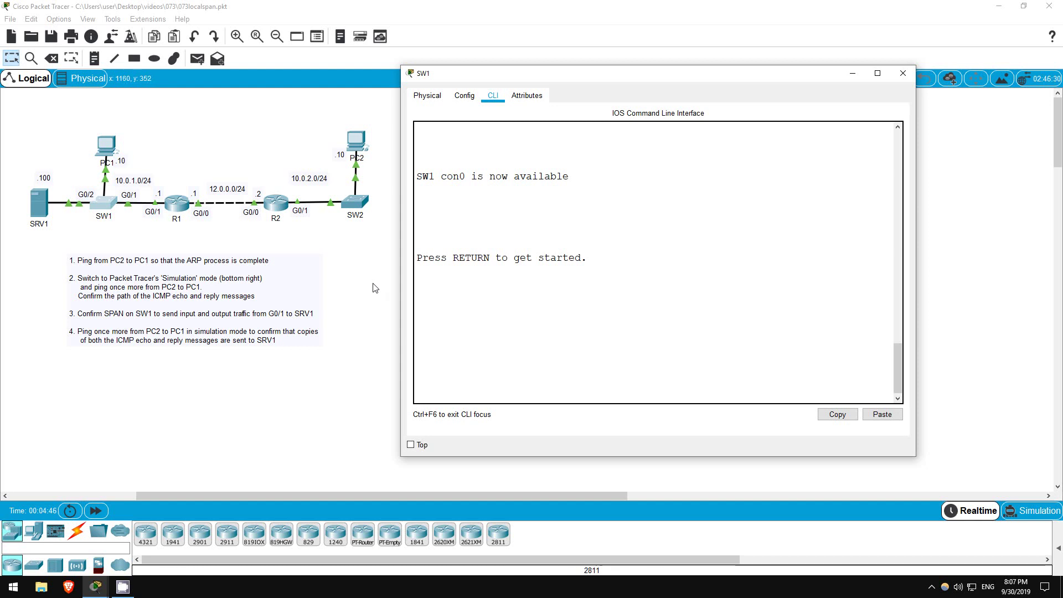
On SW1, enter privileged mode with en and global configuration with conf t.
{"action": "key", "text": "Return"}
{"action": "key", "text": "Return"}
{"action": "key", "text": "Return"}
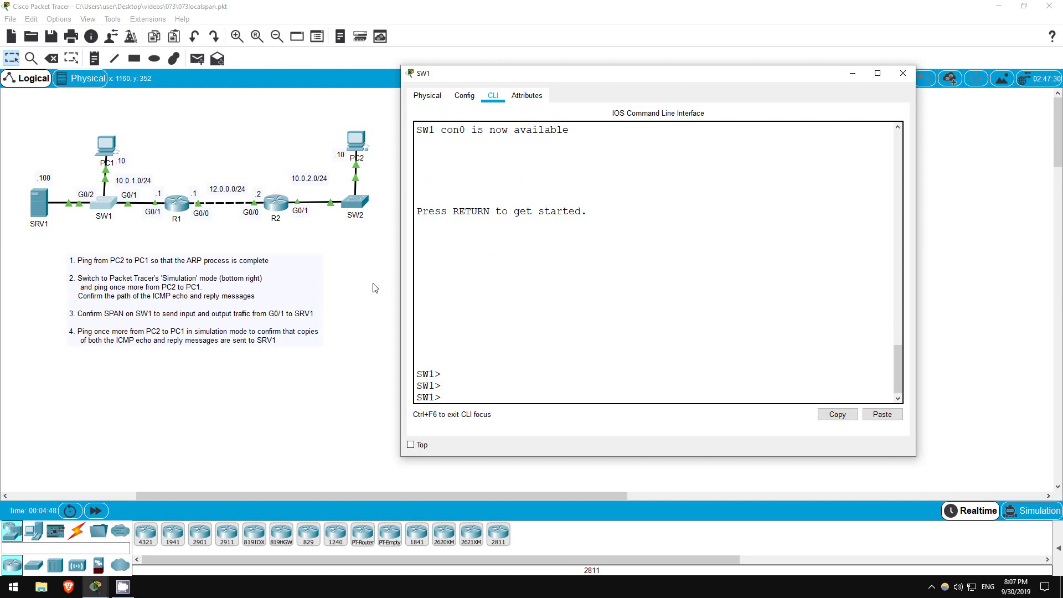
{"action": "type", "text": "en"}
{"action": "key", "text": "Return"}
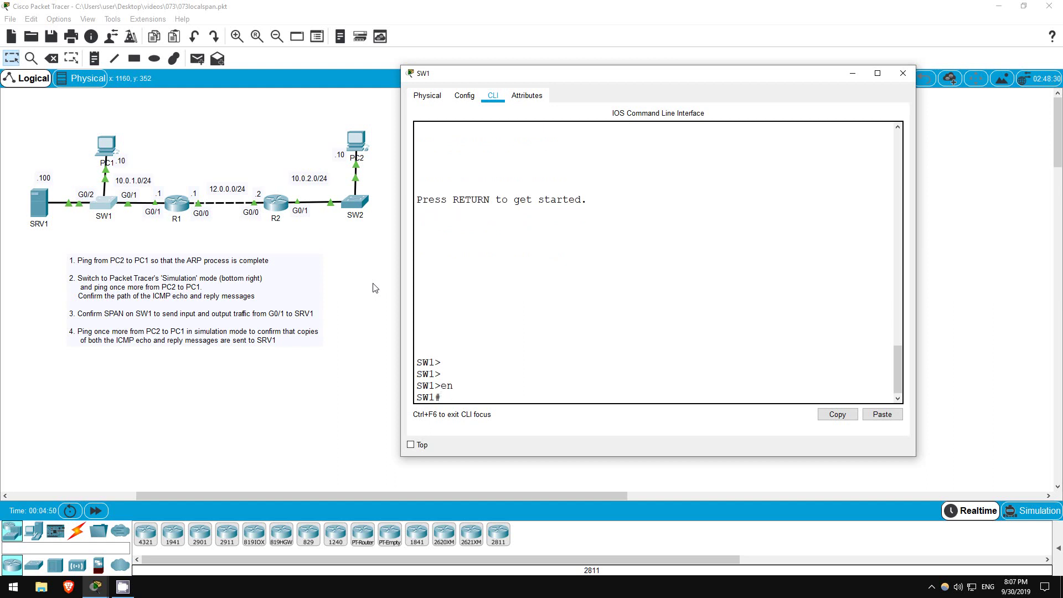
{"action": "type", "text": "conf t"}
{"action": "key", "text": "Return"}
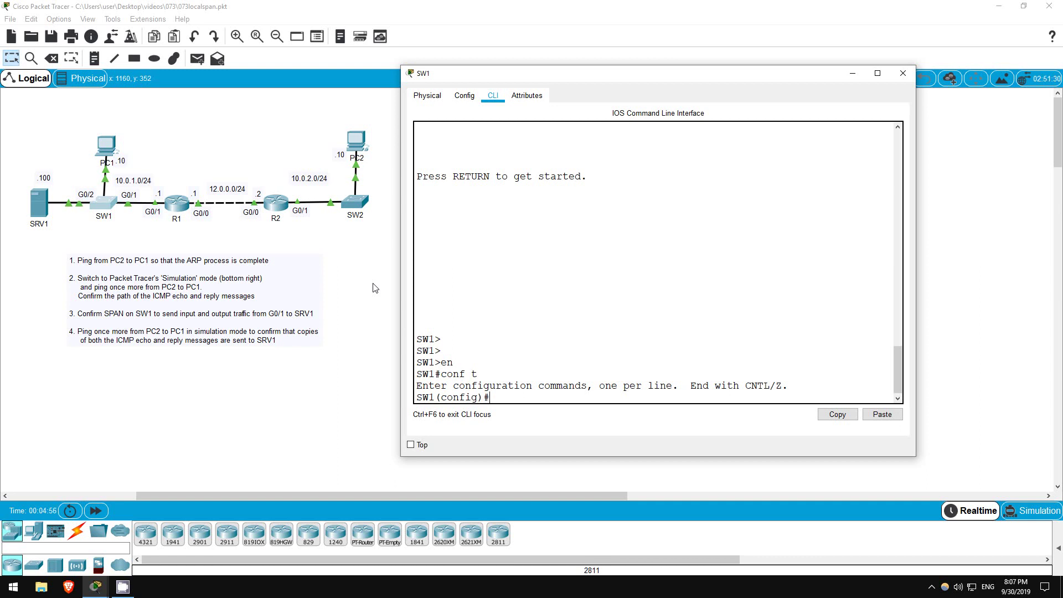
Enter 'monitor session 1 source interface g0/1 both' to mirror G0/1 traffic in both directions.
{"action": "type", "text": "mon"}
{"action": "key", "text": "Tab"}
{"action": "type", "text": "?"}
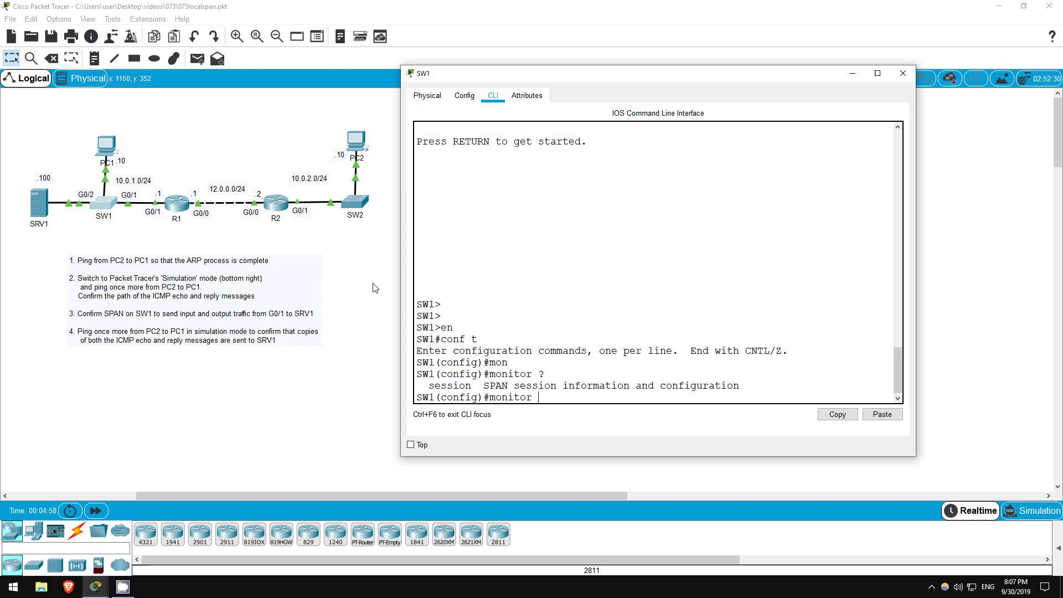
{"action": "type", "text": "sess"}
{"action": "key", "text": "Tab"}
{"action": "type", "text": "?"}
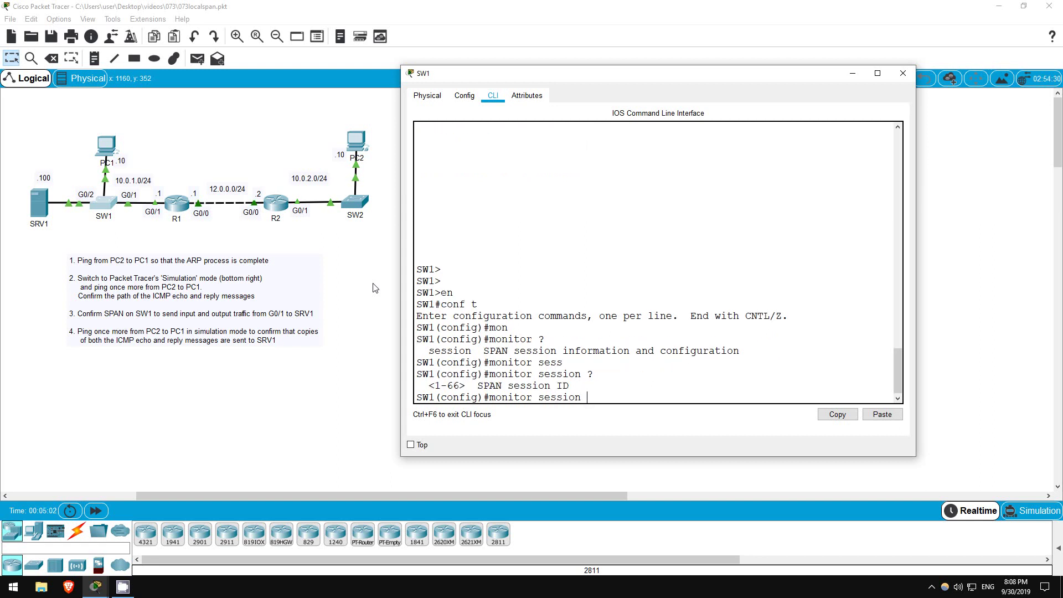
{"action": "type", "text": "1 ?"}
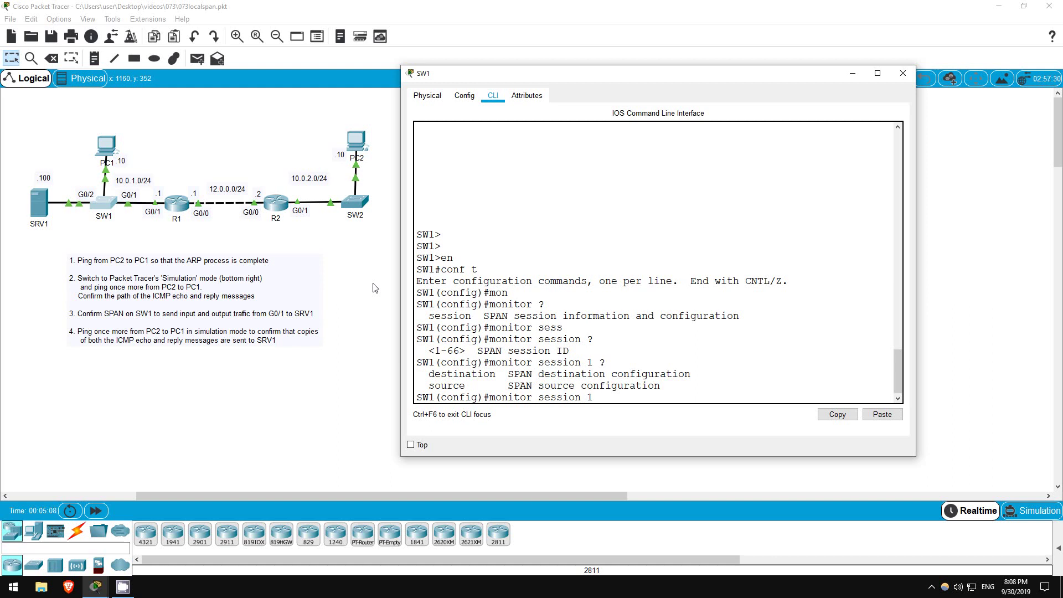
{"action": "type", "text": "sour"}
{"action": "key", "text": "Tab"}
{"action": "type", "text": "?"}
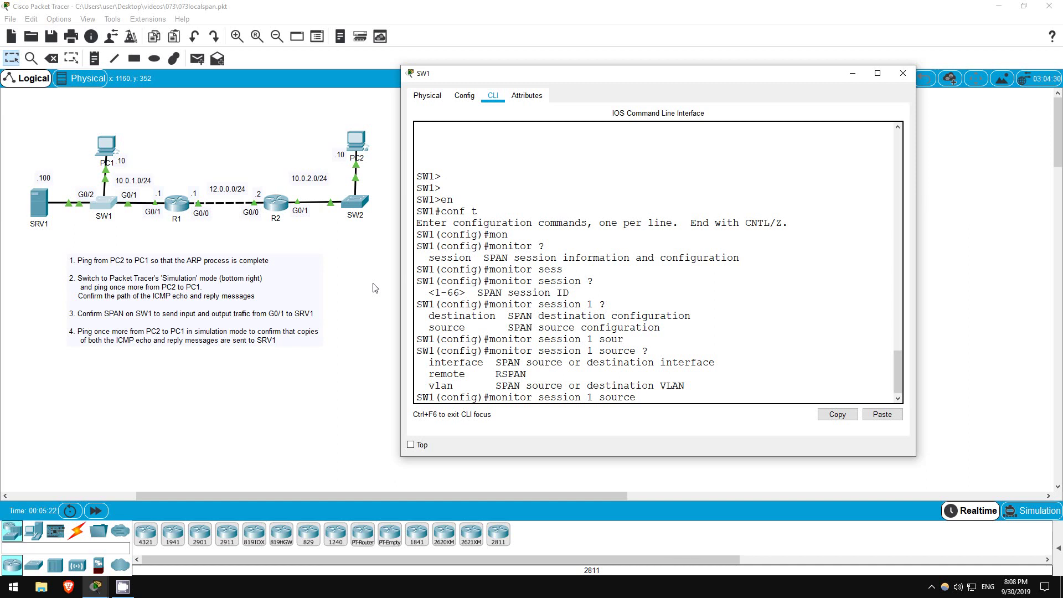
{"action": "type", "text": "int"}
{"action": "key", "text": "Tab"}
{"action": "type", "text": "g0/1"}
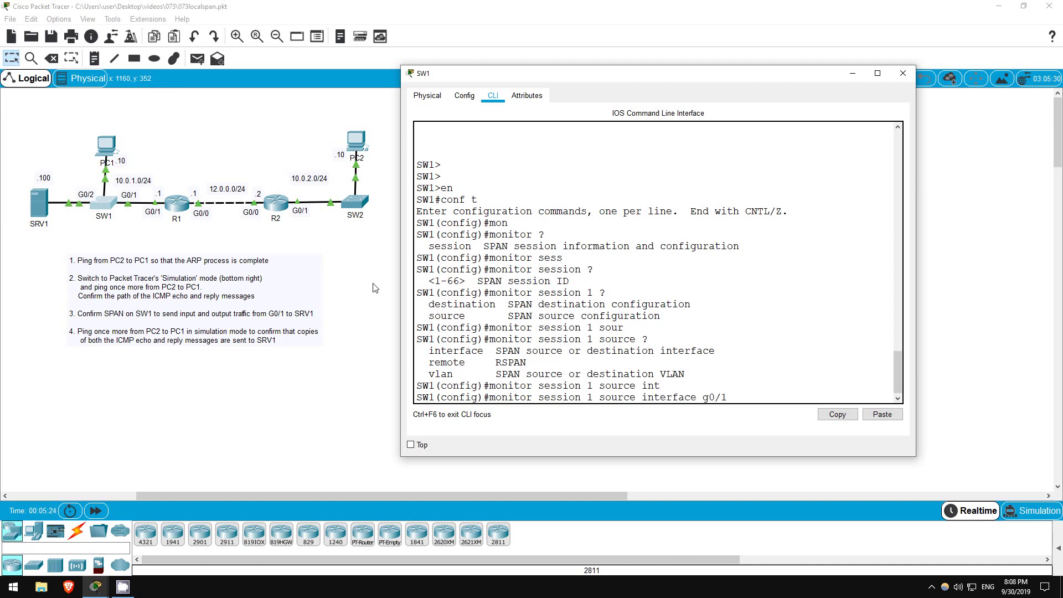
{"action": "type", "text": " ?"}
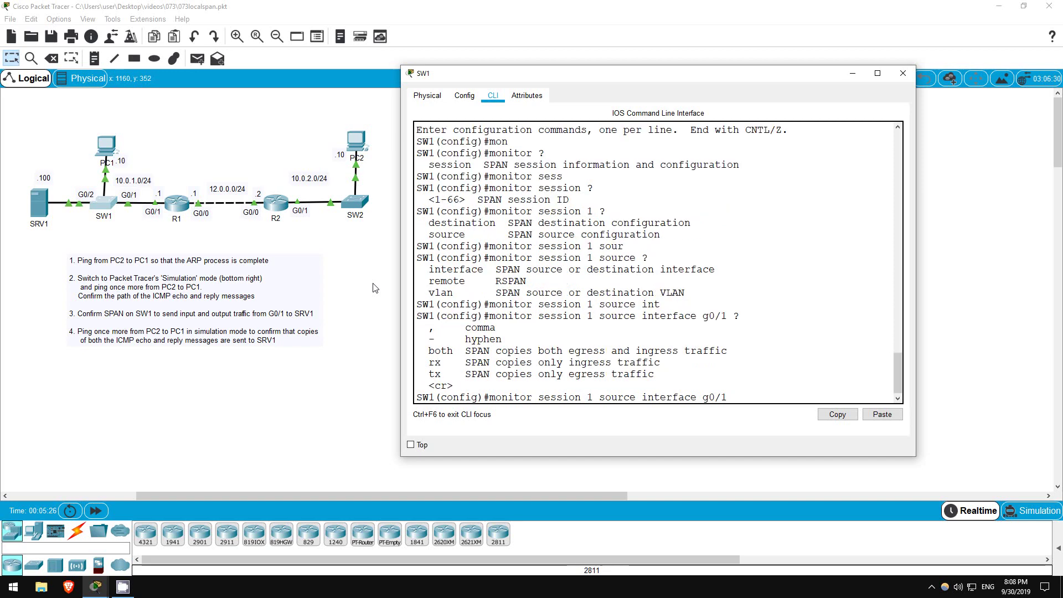
{"action": "type", "text": "both"}
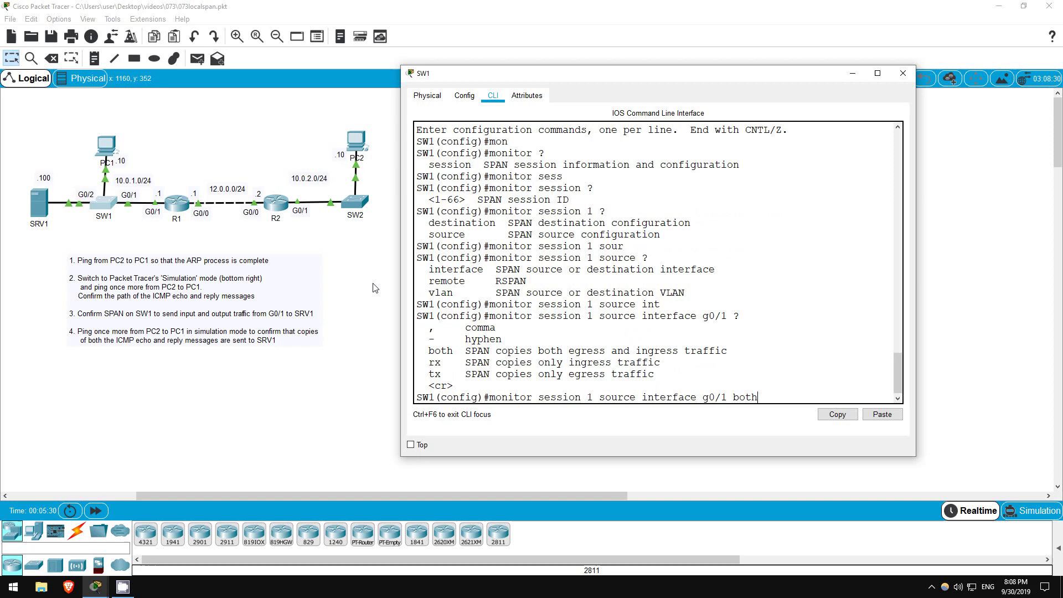
{"action": "key", "text": "Return"}
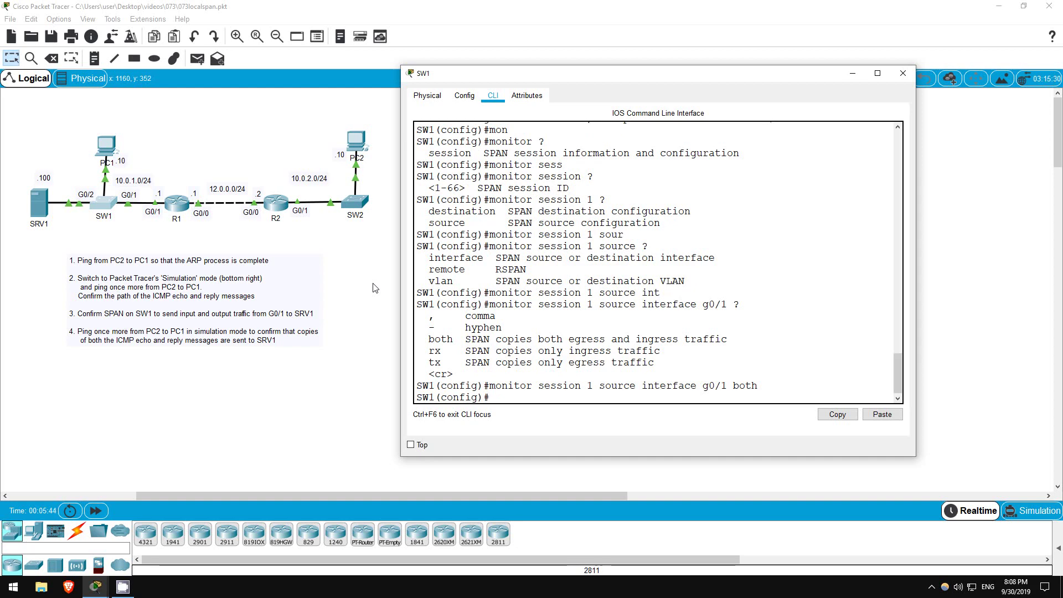
Enter 'monitor session 1 destination interface g0/2' so mirrored traffic goes to SRV1.
{"action": "type", "text": "mo"}
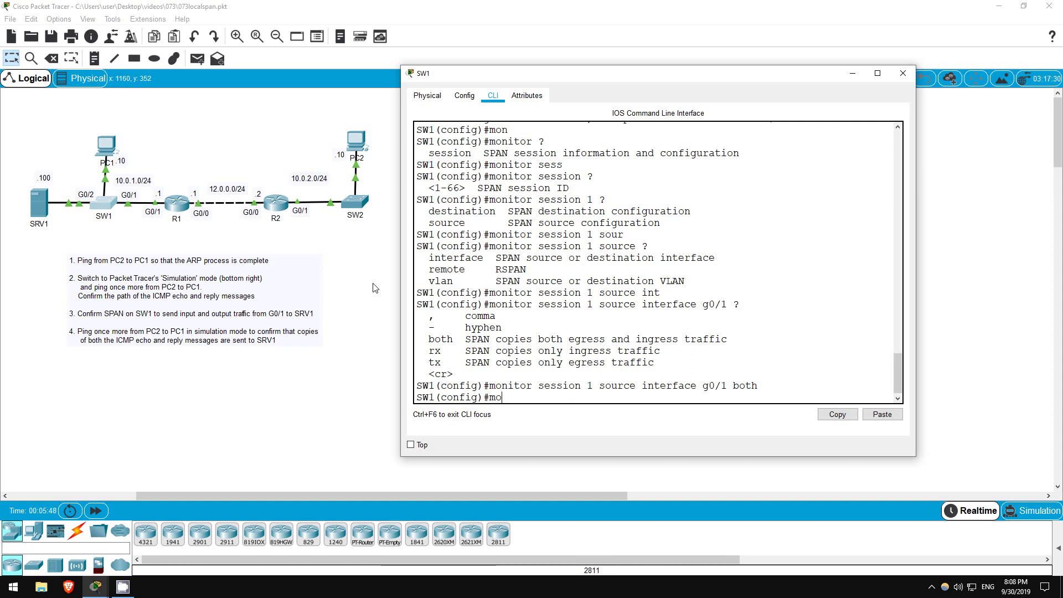
{"action": "type", "text": "ni"}
{"action": "key", "text": "Tab"}
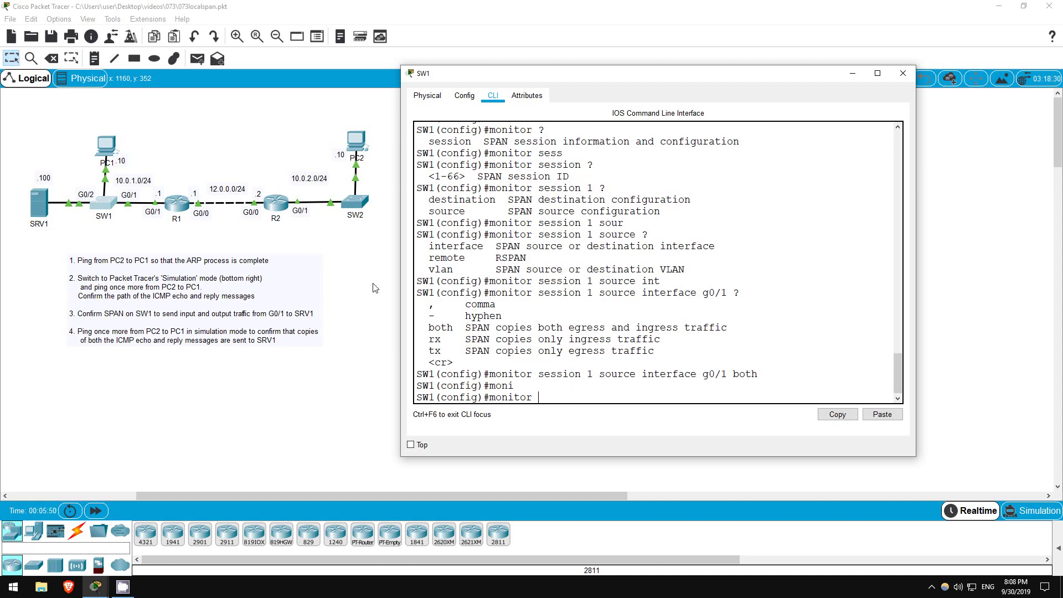
{"action": "type", "text": "sess"}
{"action": "key", "text": "Tab"}
{"action": "type", "text": "1 dest"}
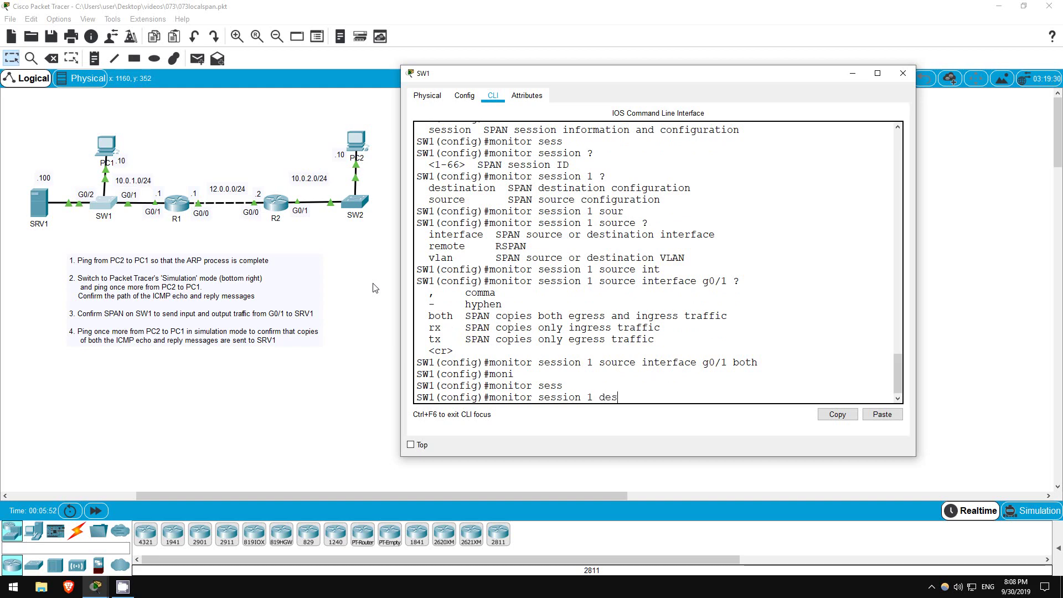
{"action": "key", "text": "Tab"}
{"action": "type", "text": "in"}
{"action": "key", "text": "Tab"}
{"action": "type", "text": "g0/2"}
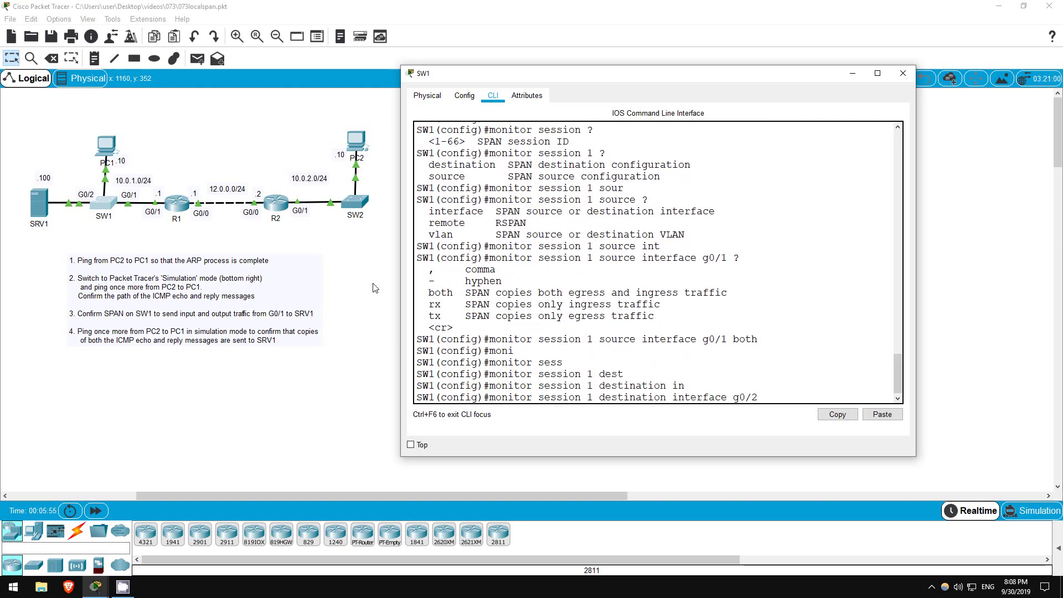
{"action": "key", "text": "Return"}
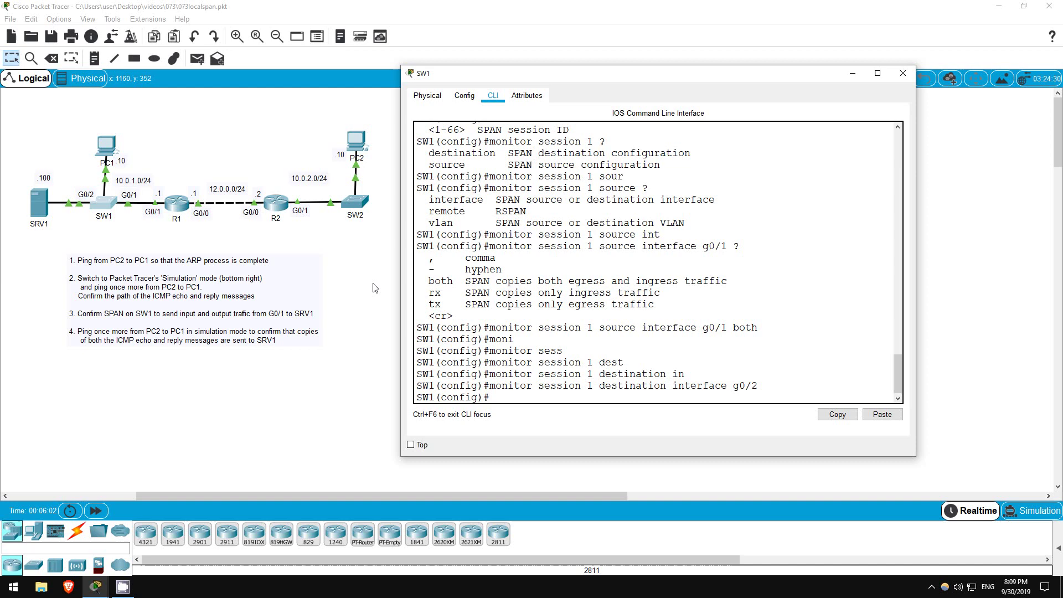
Switch to Simulation mode and rerun ping 10.0.1.10 from PC2, leaving an ICMP event queued.
{"action": "left_click", "coordinate": [375, 285]}
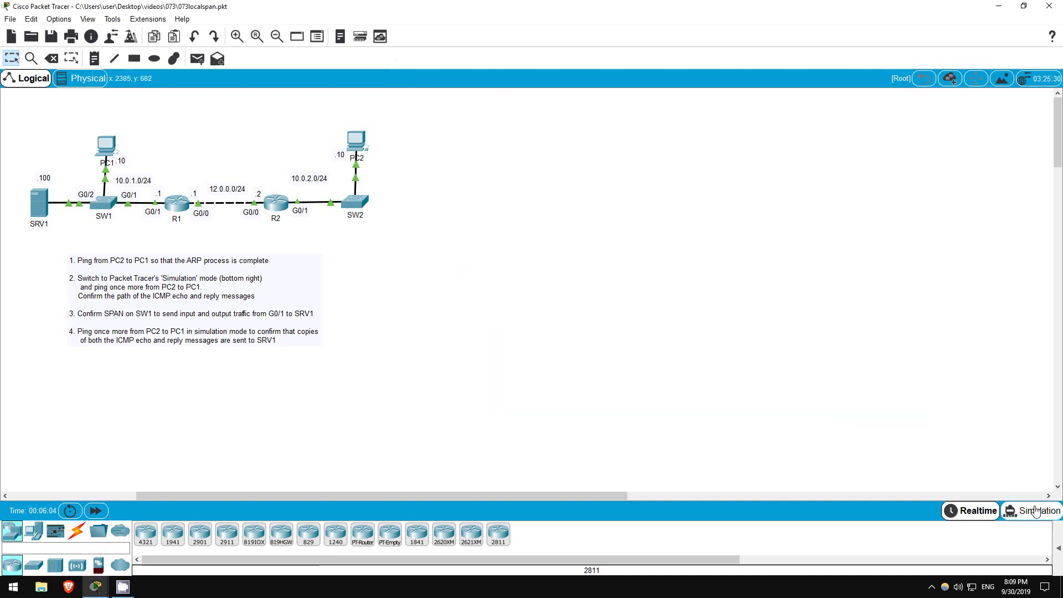
{"action": "left_click", "coordinate": [1031, 511]}
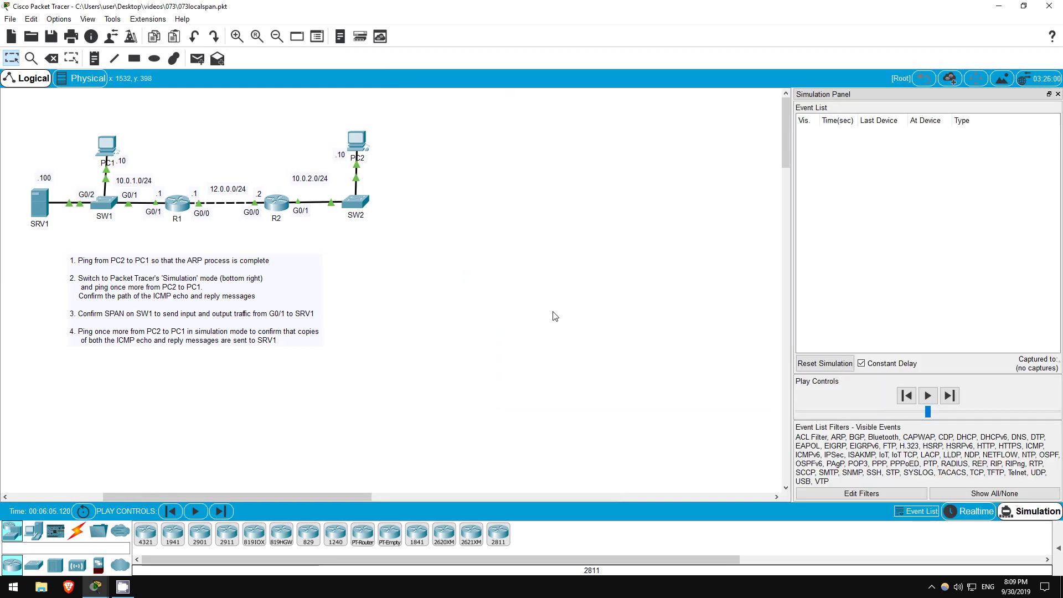
{"action": "left_click", "coordinate": [357, 141]}
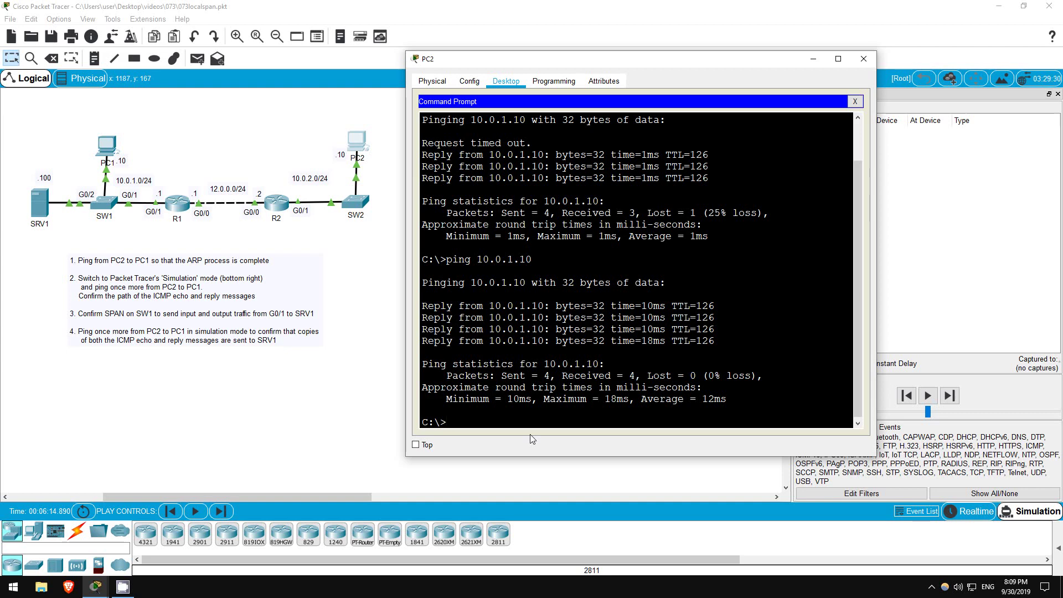
{"action": "key", "text": "Up"}
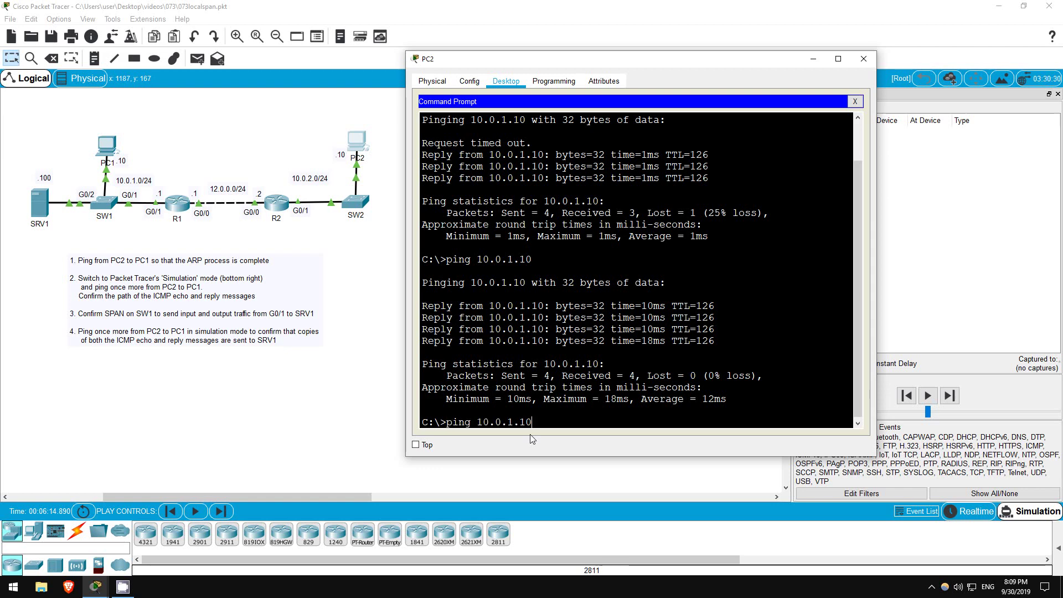
{"action": "key", "text": "Return"}
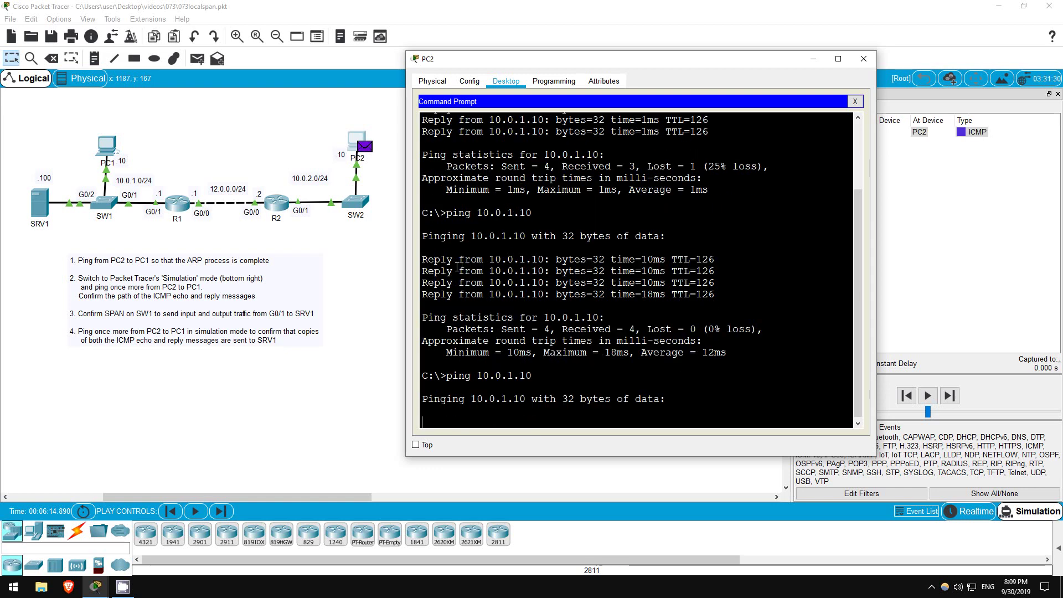
{"action": "key", "text": "alt+F4"}
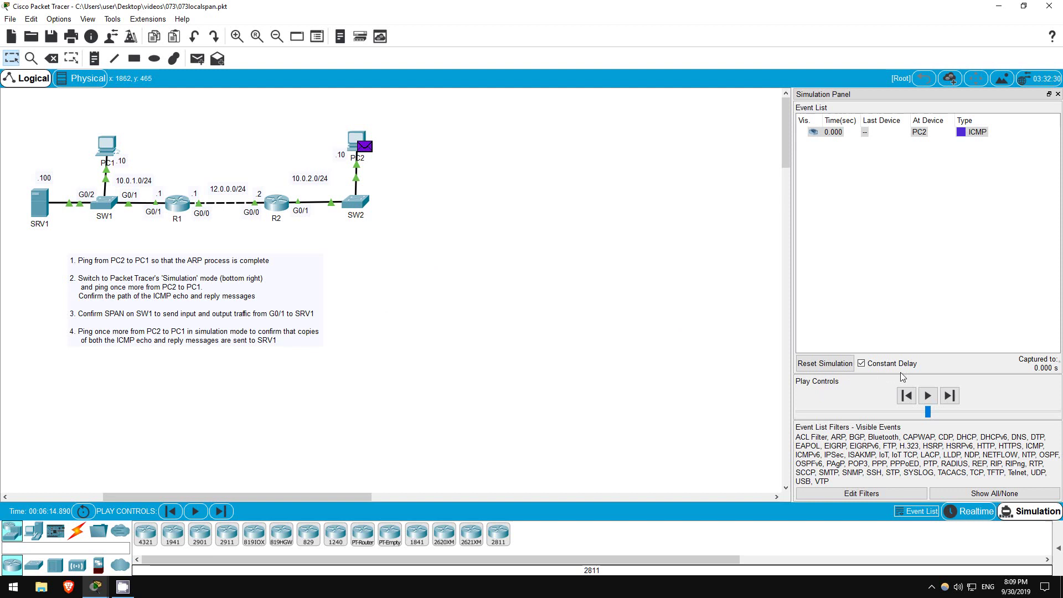
Forward the echo via SW2, R2, R1 and SW1 until PC1 and SRV1 both receive copies.
{"action": "left_click", "coordinate": [947, 396]}
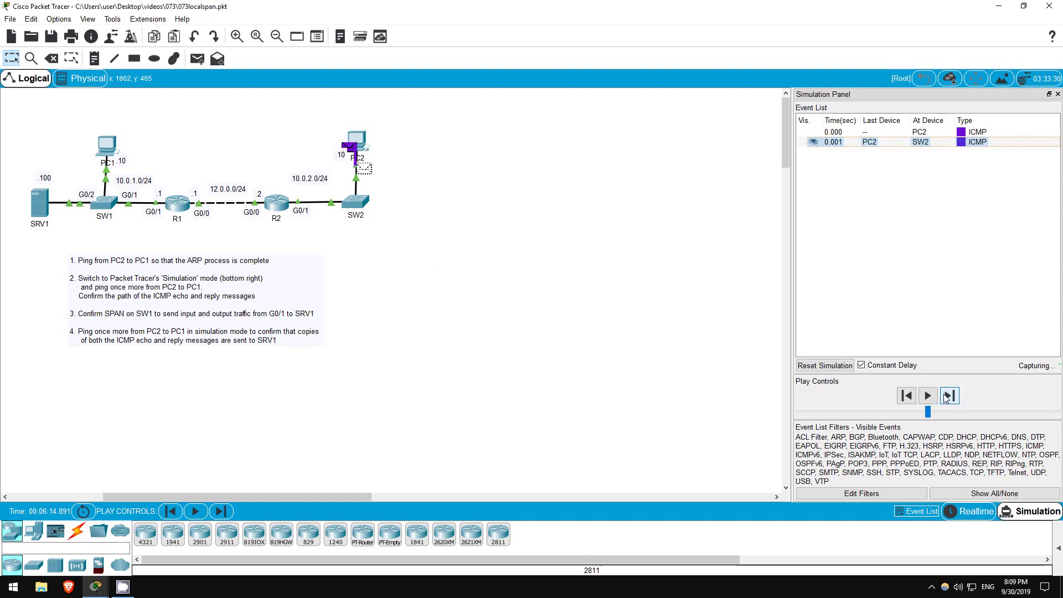
{"action": "left_click", "coordinate": [947, 397]}
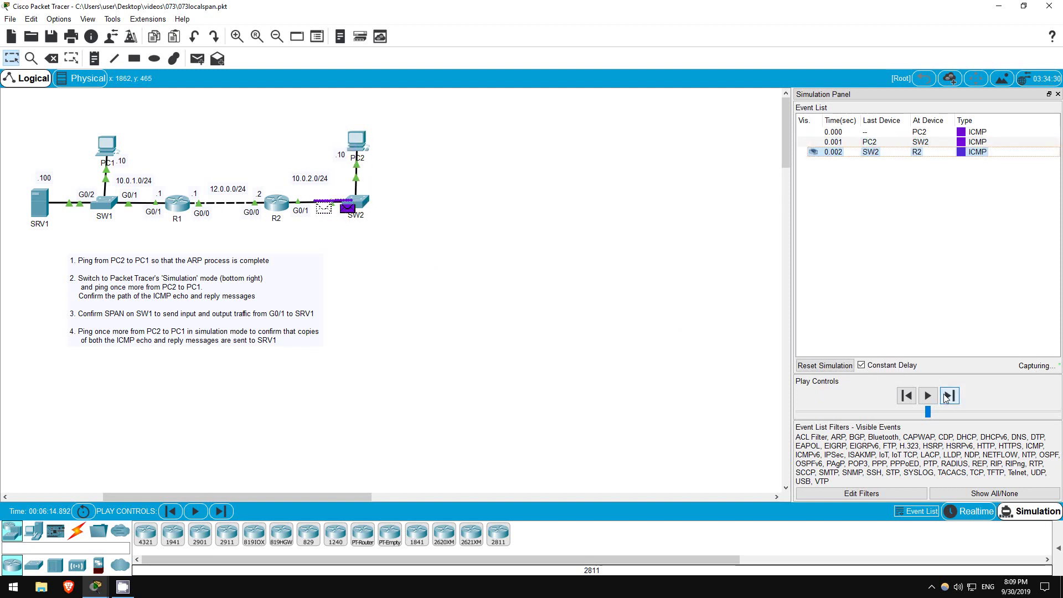
{"action": "left_click", "coordinate": [946, 397]}
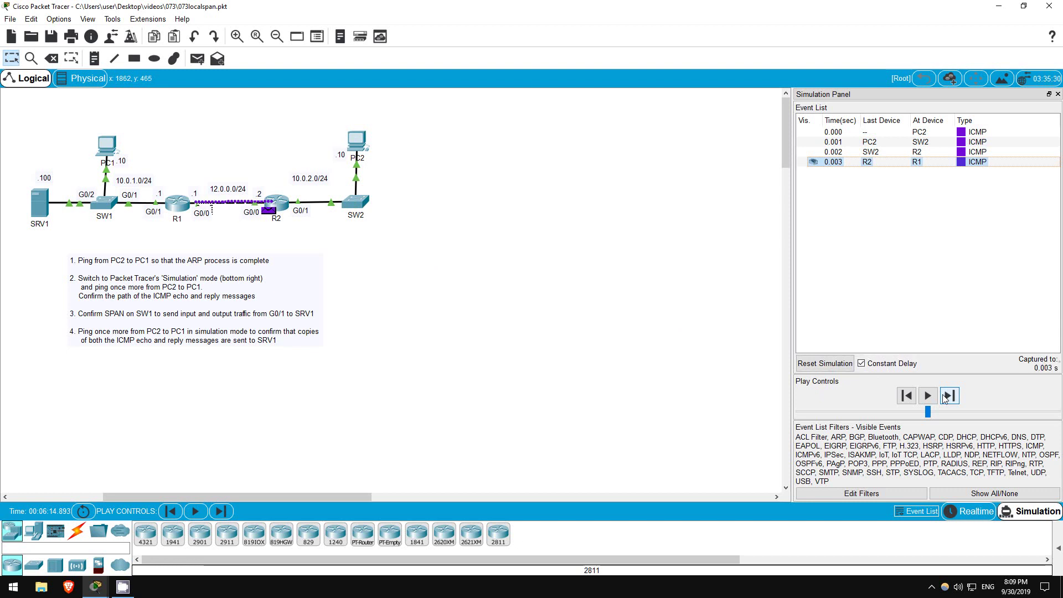
{"action": "left_click", "coordinate": [948, 397]}
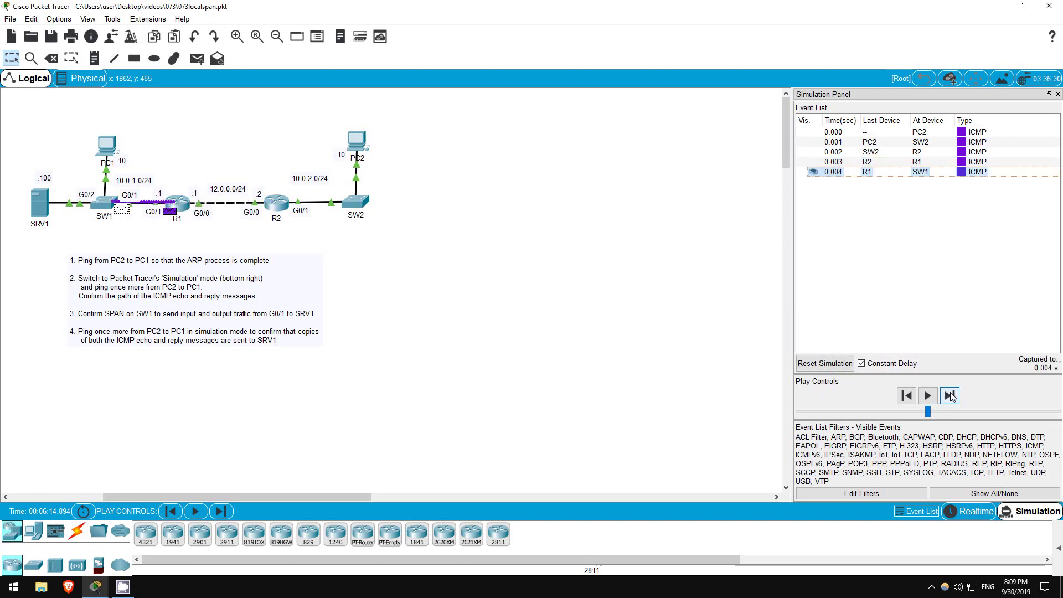
{"action": "left_click", "coordinate": [949, 397]}
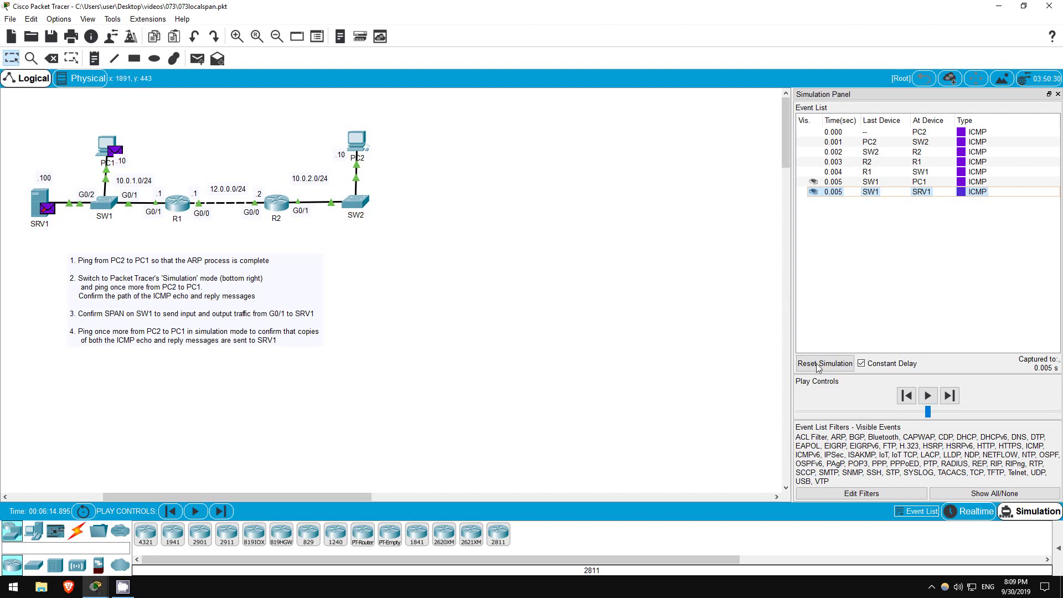
Forward PC1's reply to SW1, which sends it to R1 and a mirrored copy to SRV1.
{"action": "left_click", "coordinate": [948, 396]}
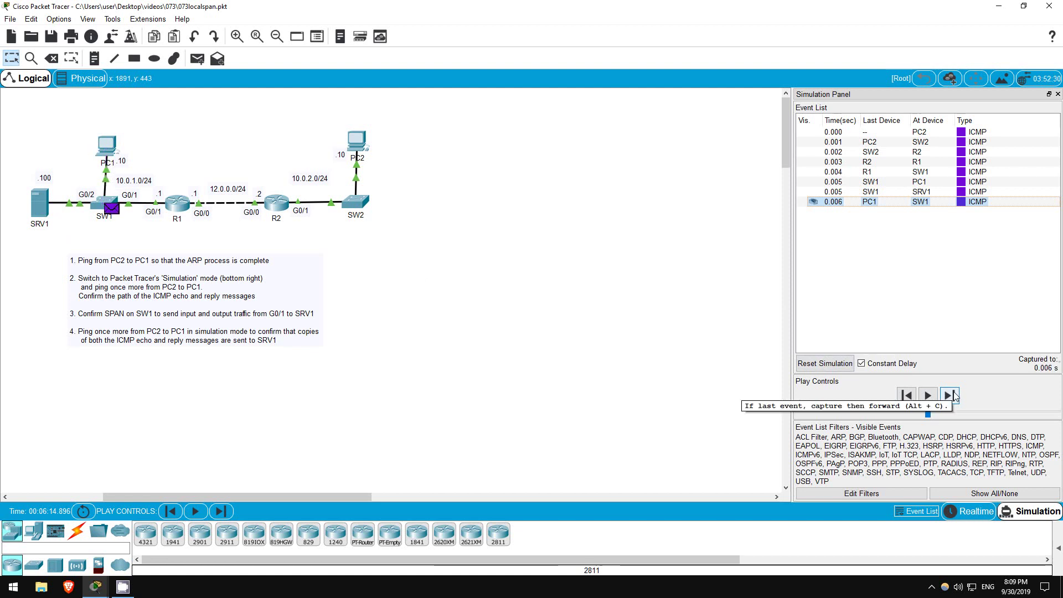
{"action": "left_click", "coordinate": [952, 395]}
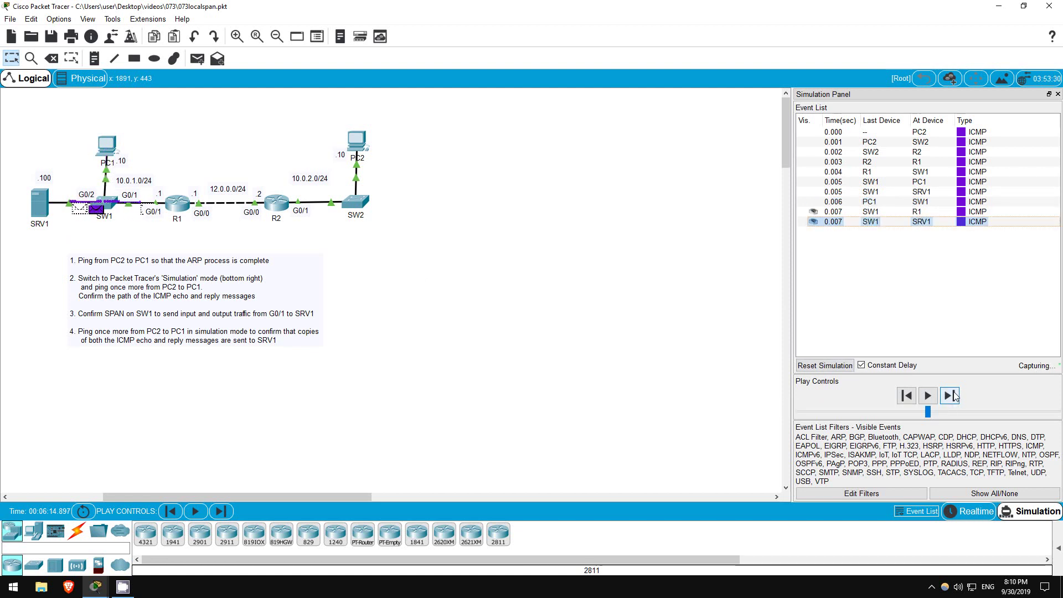